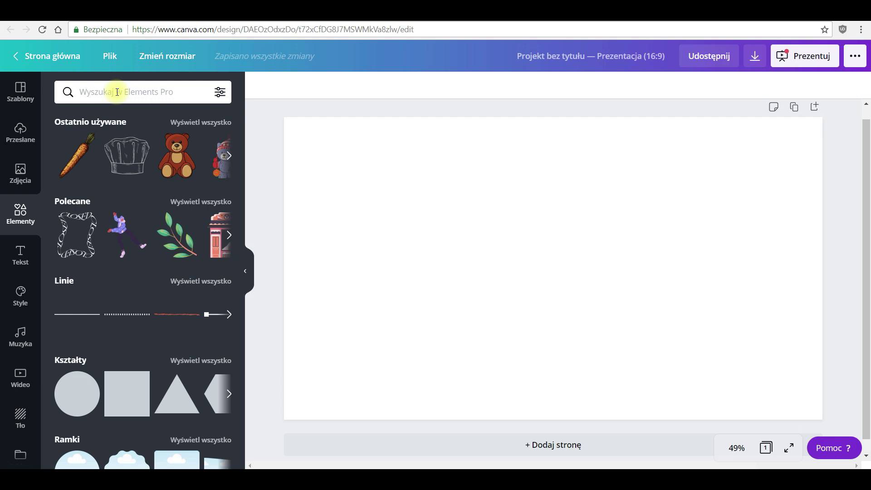
# Search the elements library for "bear" and browse the results.
pyautogui.click(117, 92)
pyautogui.write('bear')
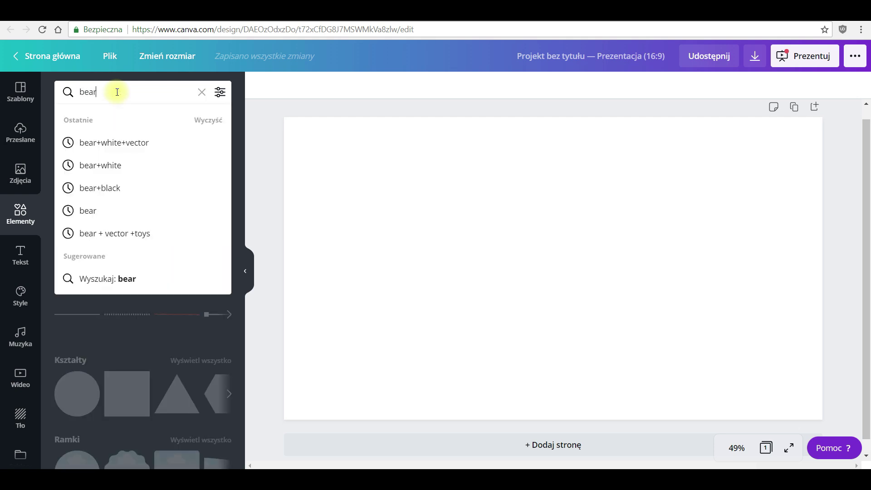
pyautogui.press('Return')
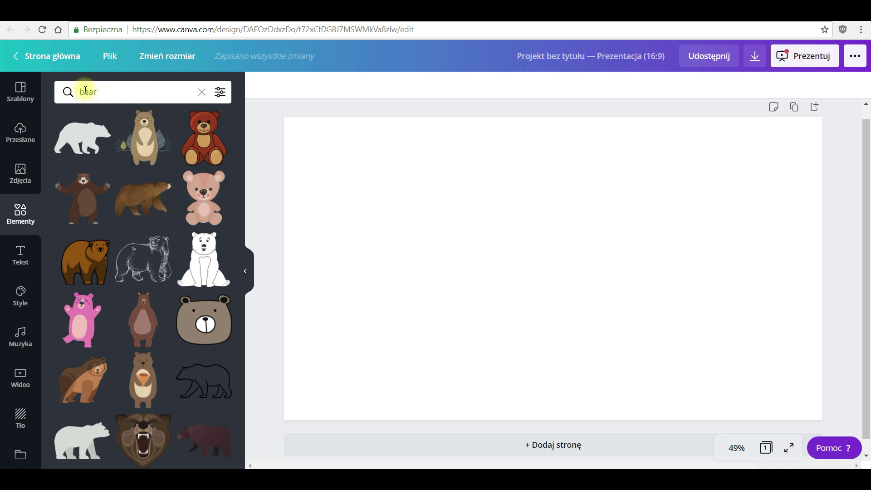
pyautogui.moveTo(239, 121); pyautogui.dragTo(243, 152)
# Narrow the element search to "bear+white" and look through the matching graphics.
pyautogui.click(97, 94)
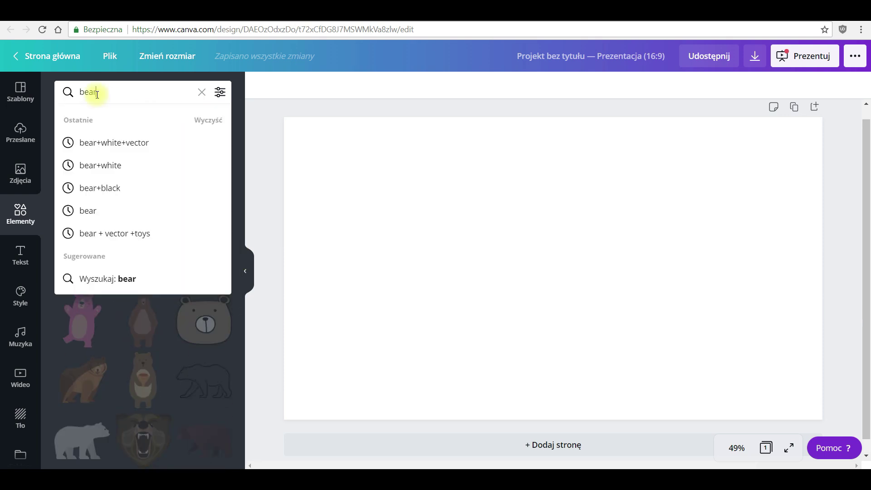
pyautogui.write('+white')
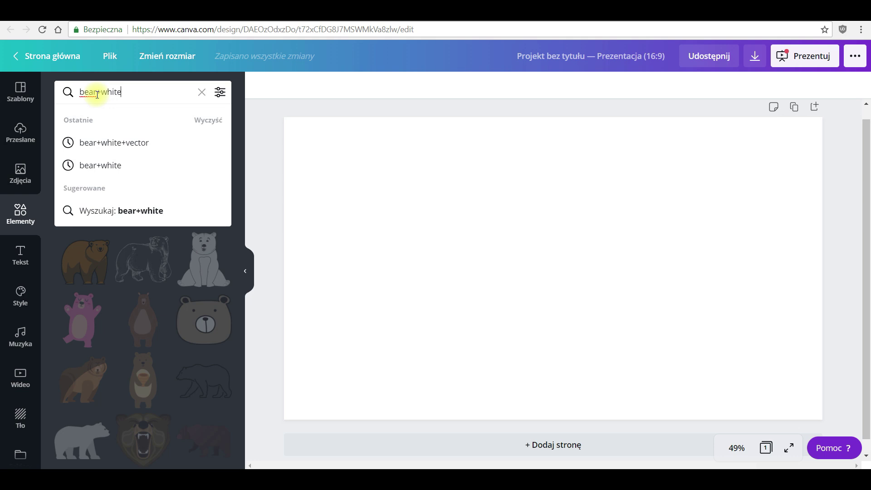
pyautogui.press('Return')
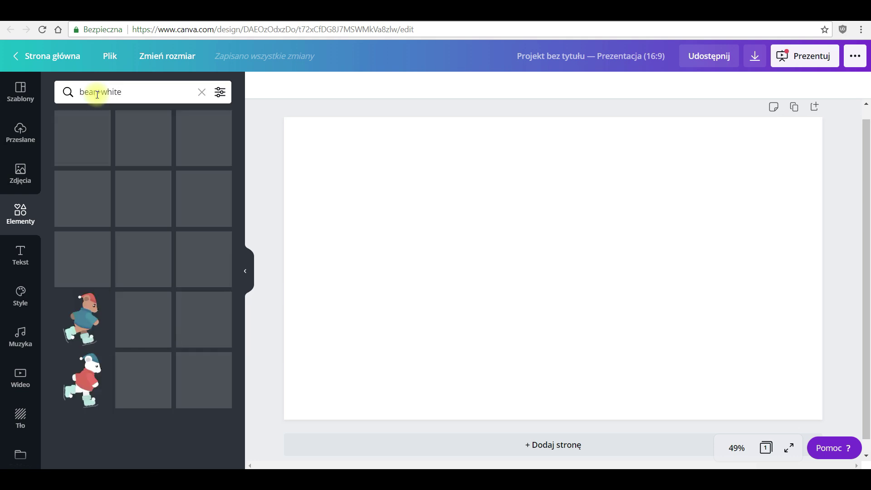
pyautogui.moveTo(241, 121); pyautogui.dragTo(238, 102)
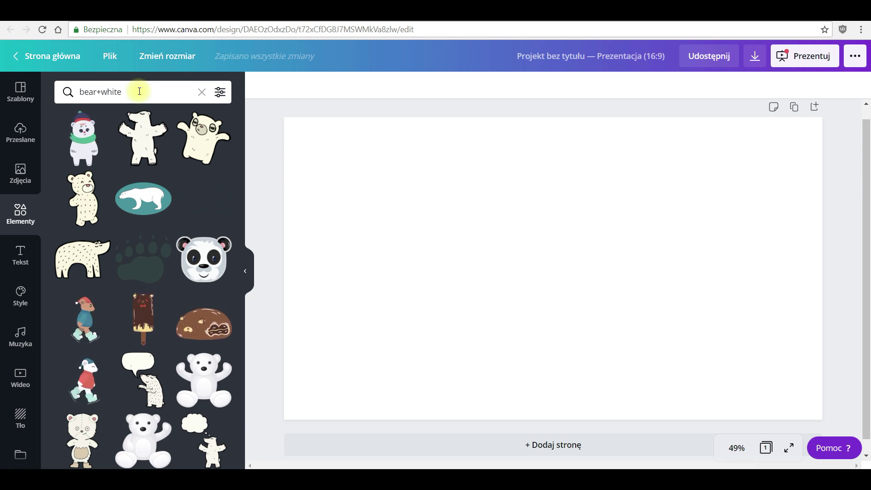
# Extend the element search to "bear+white+vector" and look through the matching graphics.
pyautogui.write('+')
pyautogui.write('vector')
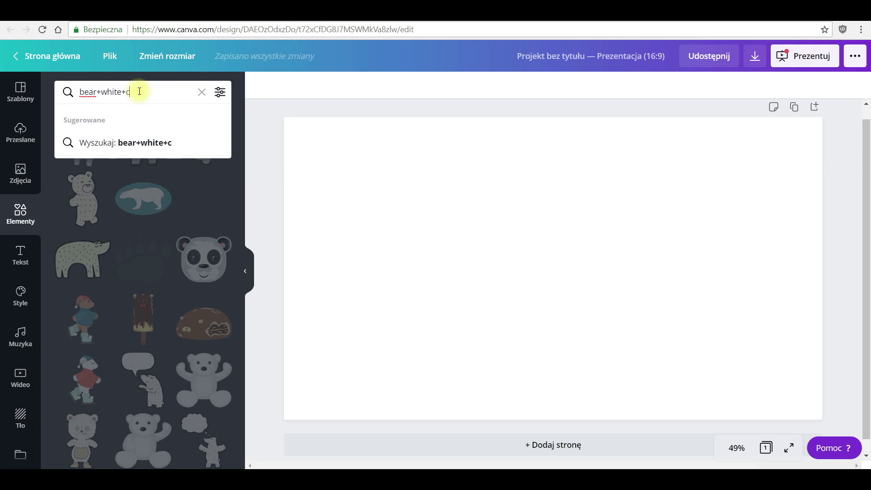
pyautogui.press('Return')
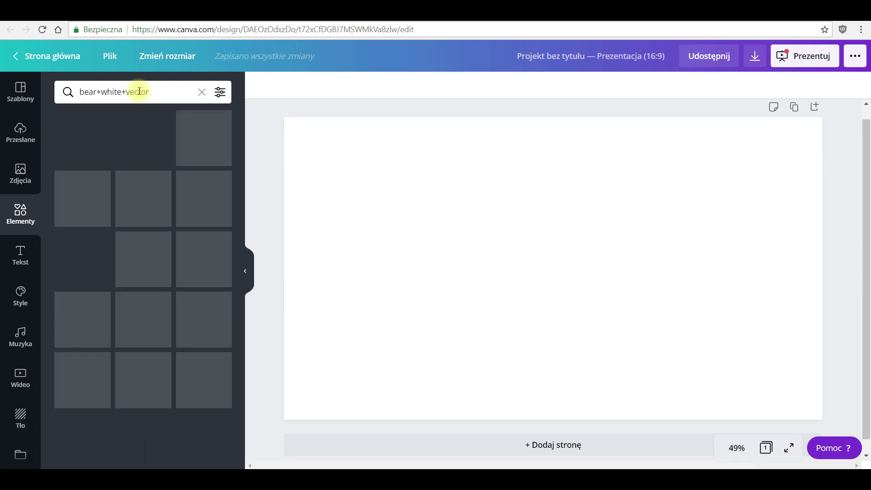
pyautogui.moveTo(241, 132); pyautogui.dragTo(243, 225)
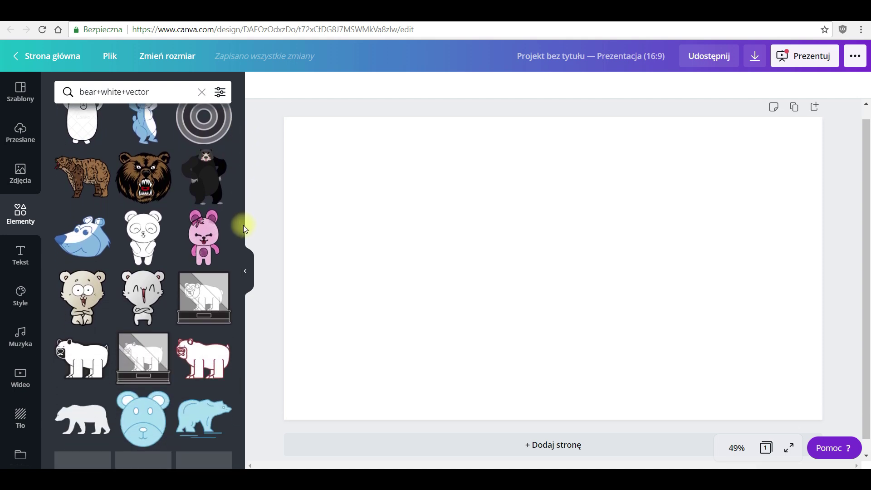
pyautogui.moveTo(240, 183); pyautogui.dragTo(238, 108)
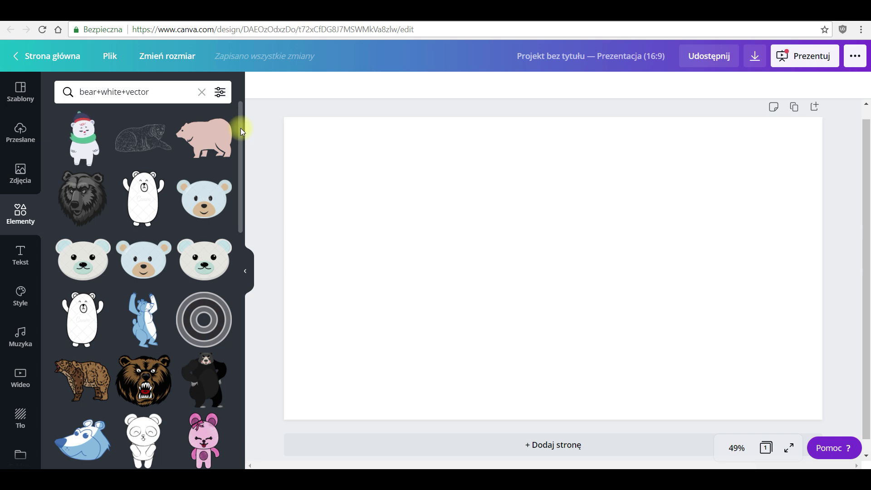
pyautogui.moveTo(240, 128); pyautogui.dragTo(241, 143)
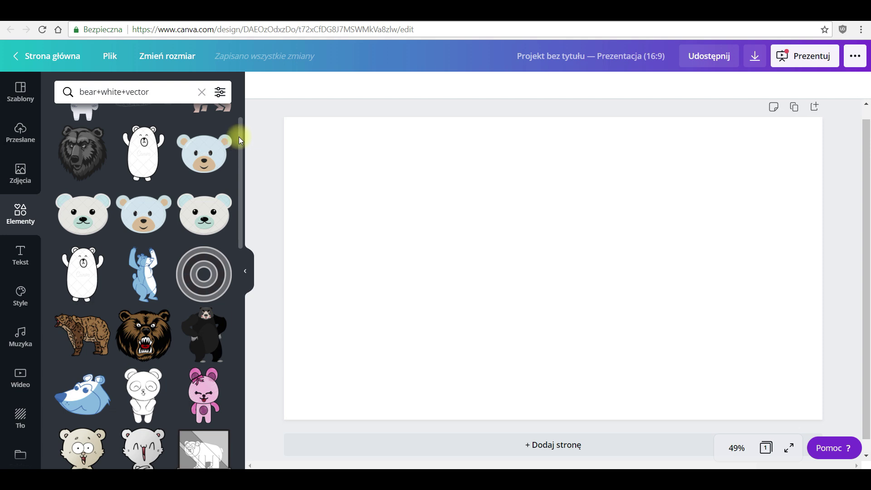
pyautogui.moveTo(240, 129); pyautogui.dragTo(237, 82)
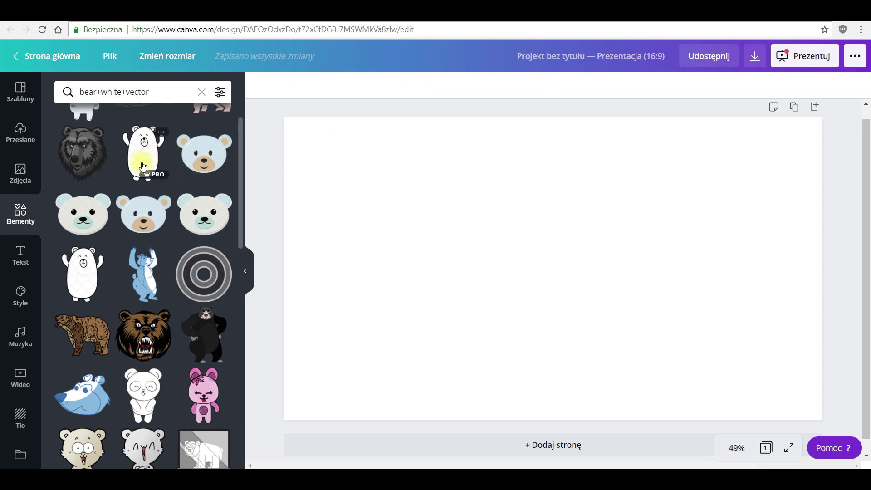
# Open the details of the white bear with raised paws in the second row and read its full keyword list.
pyautogui.click(160, 133)
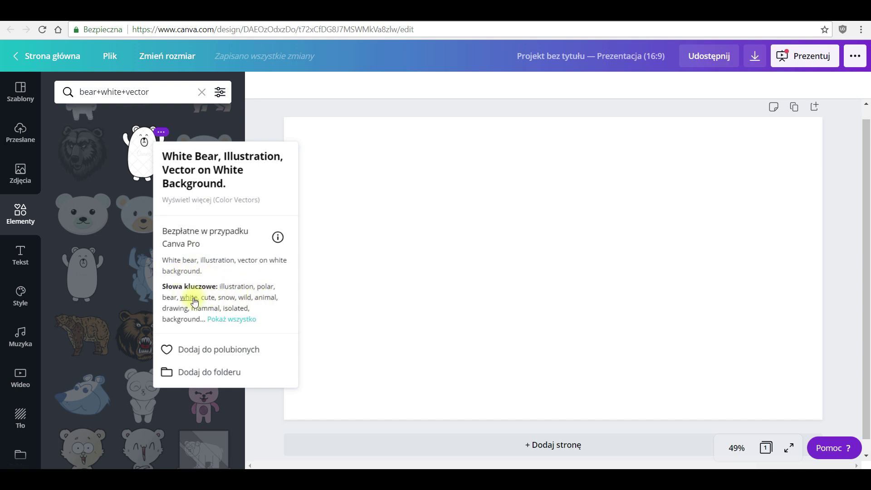
pyautogui.click(230, 323)
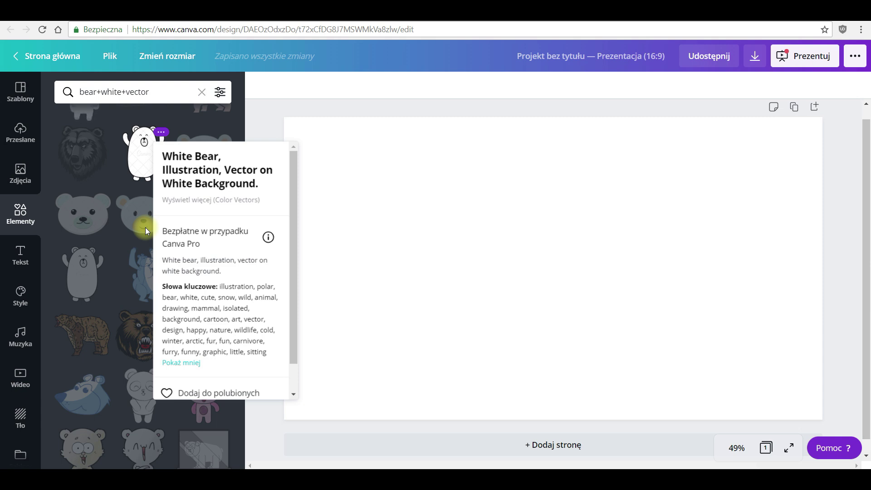
pyautogui.moveTo(293, 163); pyautogui.dragTo(293, 192)
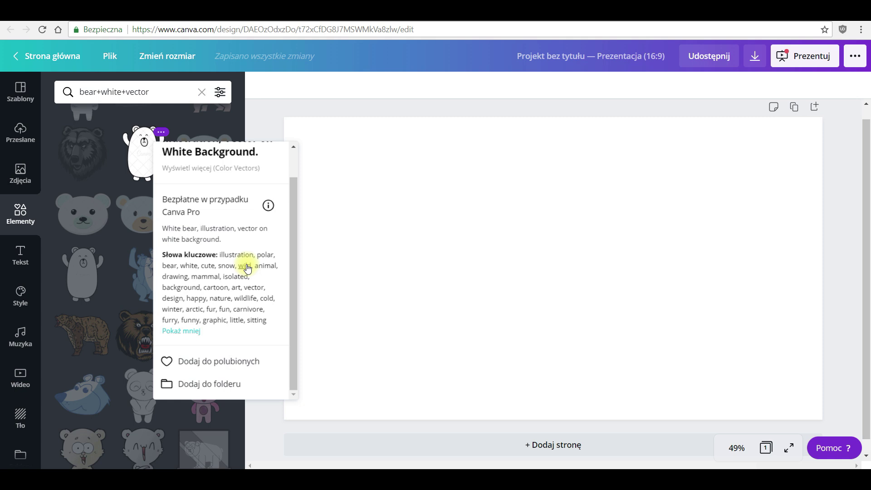
pyautogui.moveTo(293, 293); pyautogui.dragTo(294, 284)
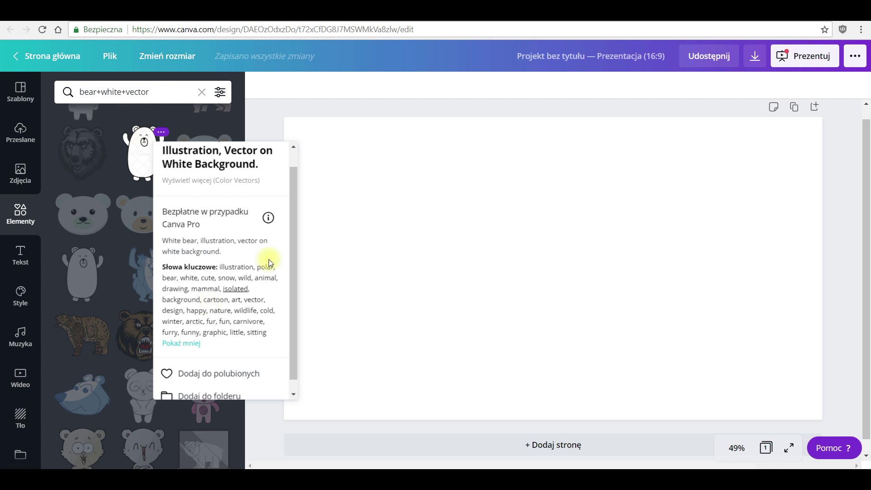
pyautogui.moveTo(291, 274); pyautogui.dragTo(292, 267)
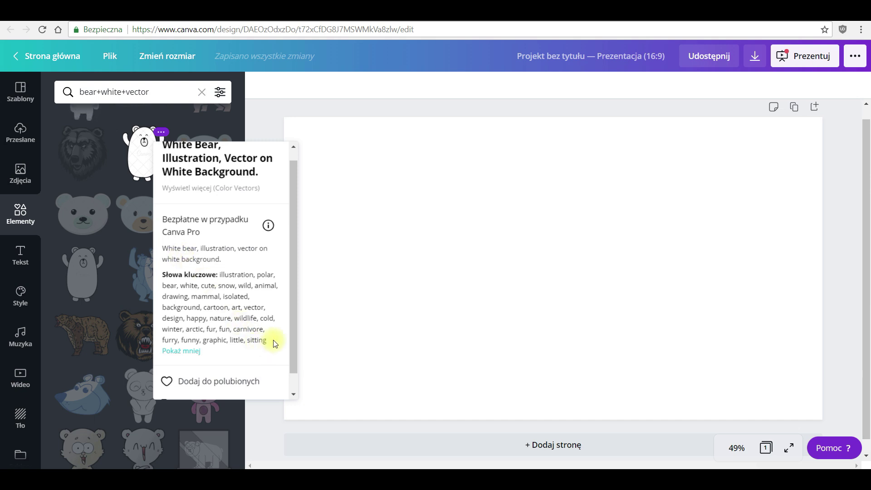
pyautogui.moveTo(292, 323); pyautogui.dragTo(292, 355)
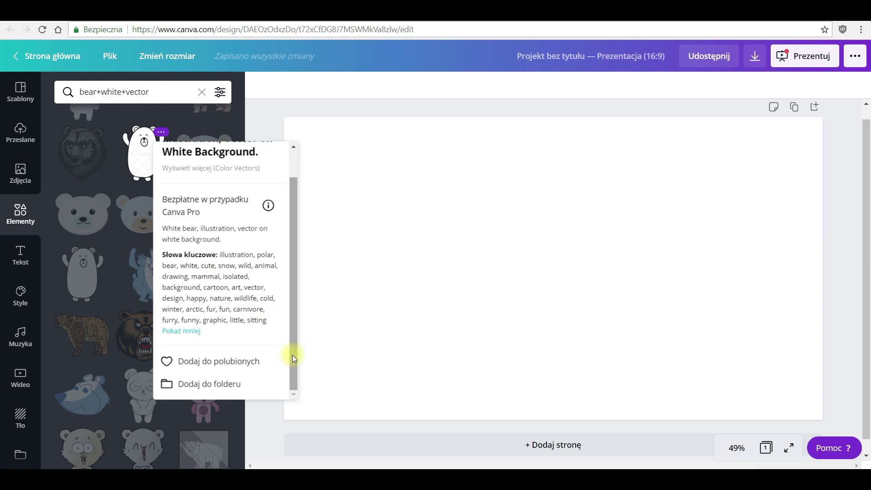
pyautogui.moveTo(292, 355); pyautogui.dragTo(293, 350)
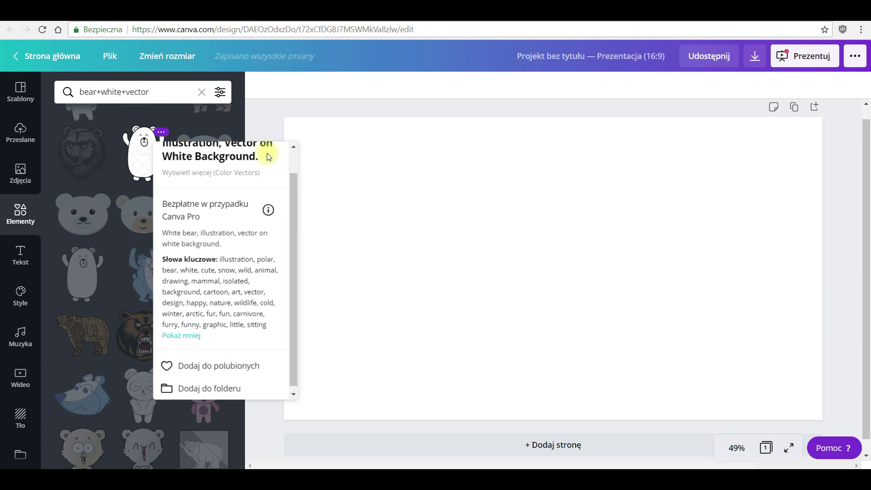
pyautogui.moveTo(293, 215); pyautogui.dragTo(292, 193)
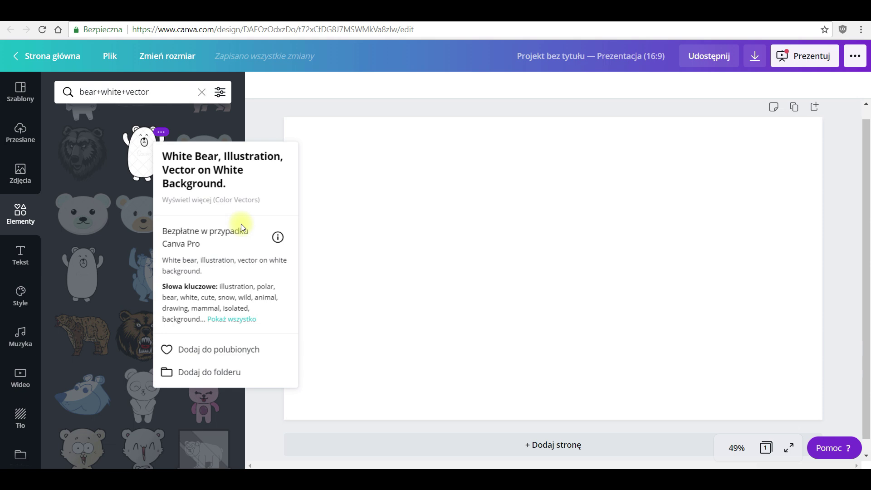
# Show more graphics by the white bear's creator, Color Vectors, and browse the collection.
pyautogui.click(171, 205)
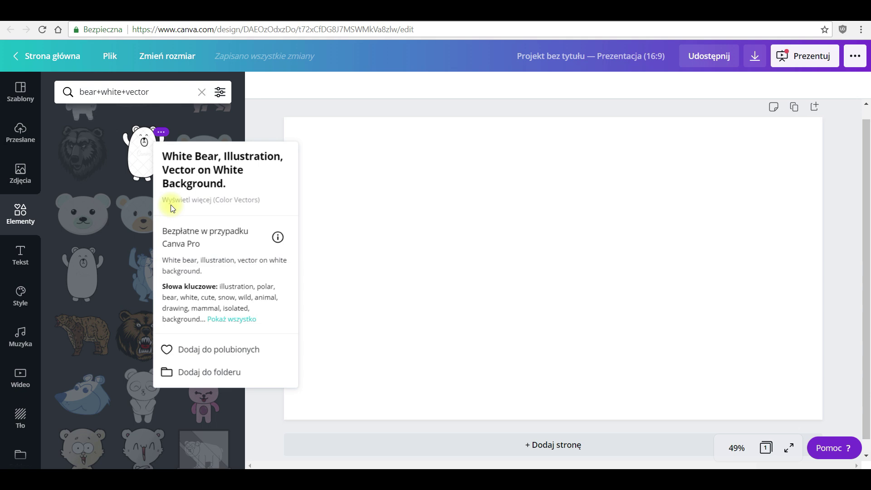
pyautogui.click(207, 201)
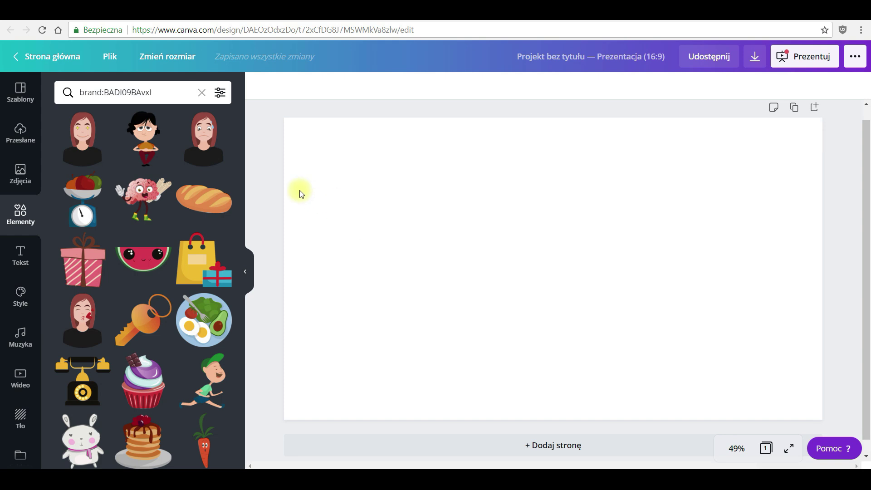
pyautogui.moveTo(241, 123); pyautogui.dragTo(243, 140)
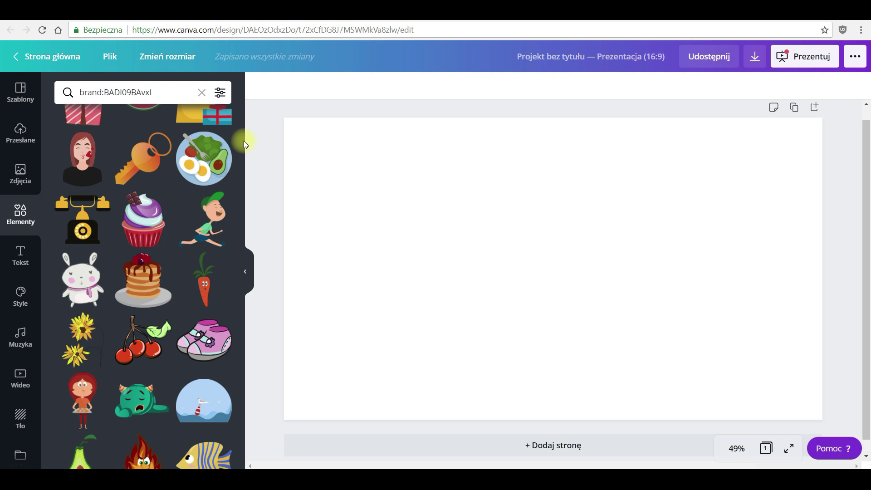
pyautogui.moveTo(240, 140); pyautogui.dragTo(238, 162)
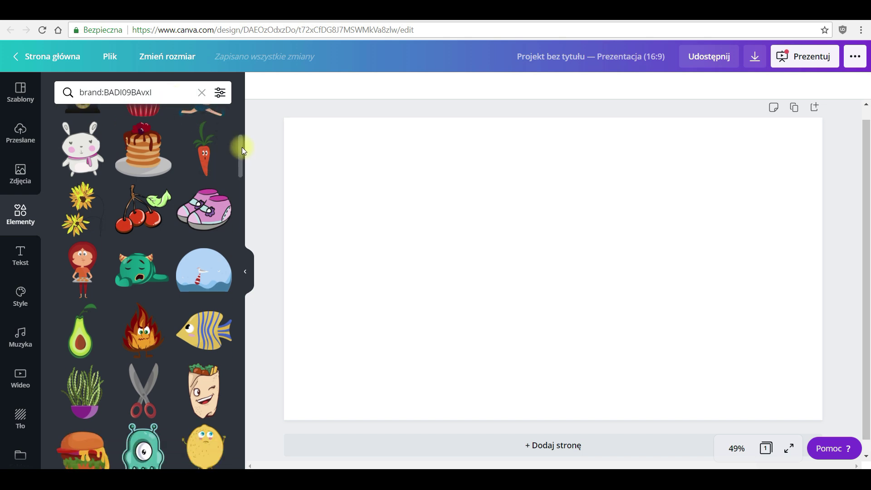
pyautogui.moveTo(241, 149); pyautogui.dragTo(238, 197)
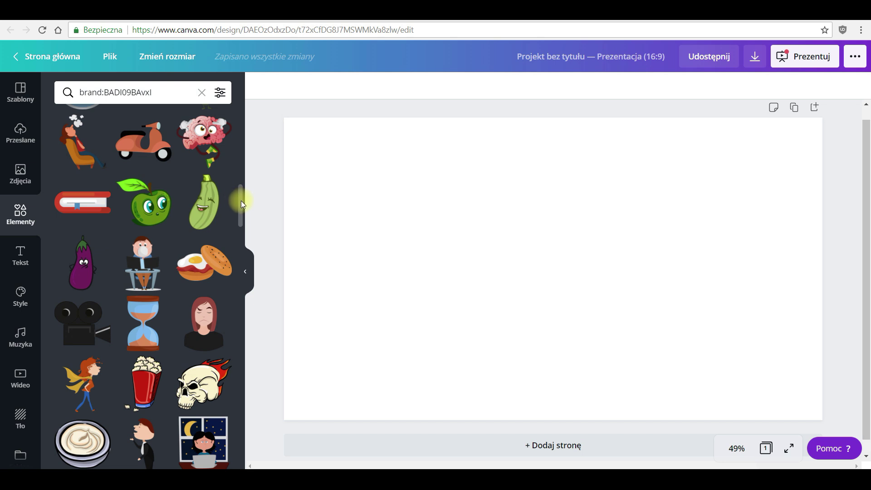
pyautogui.moveTo(241, 201); pyautogui.dragTo(239, 243)
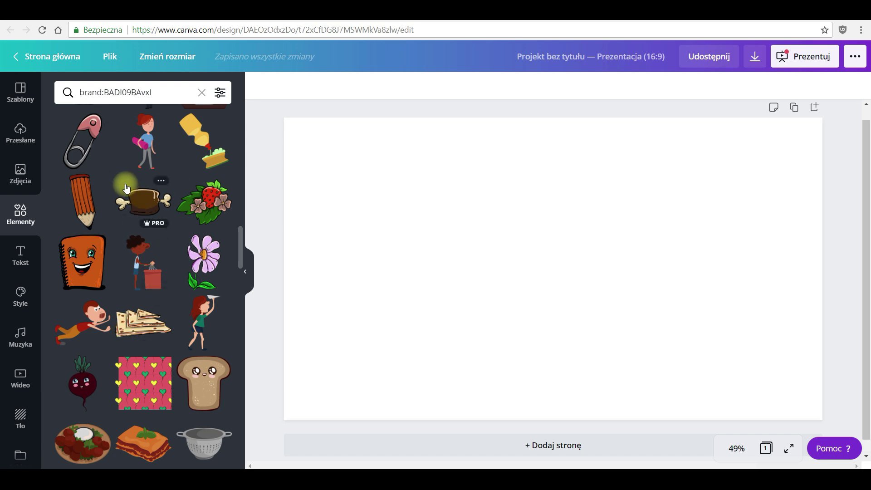
# Add "+ star" to the creator's brand code in the element search and view the matching graphics.
pyautogui.moveTo(79, 92); pyautogui.dragTo(149, 93)
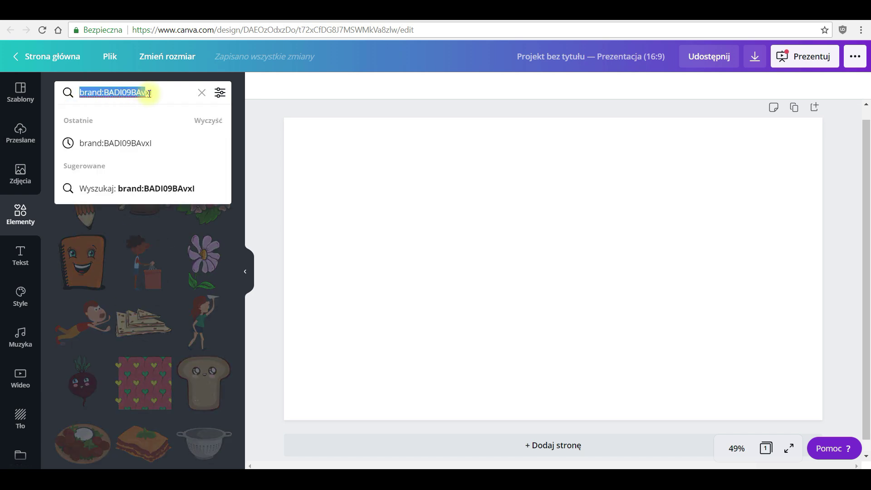
pyautogui.click(160, 94)
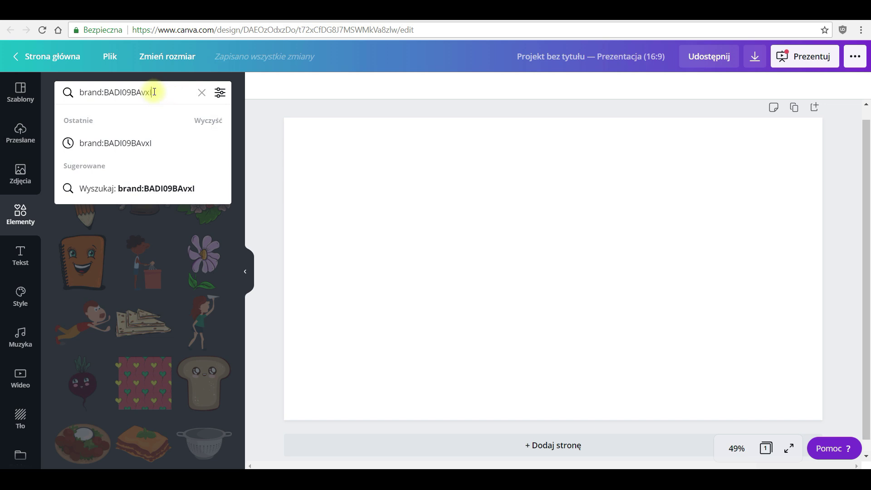
pyautogui.click(254, 138)
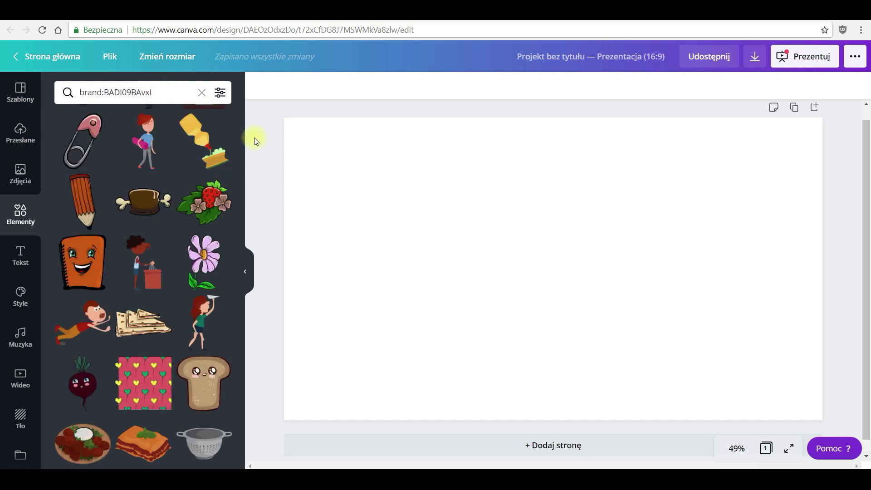
pyautogui.click(157, 93)
pyautogui.write('+ star')
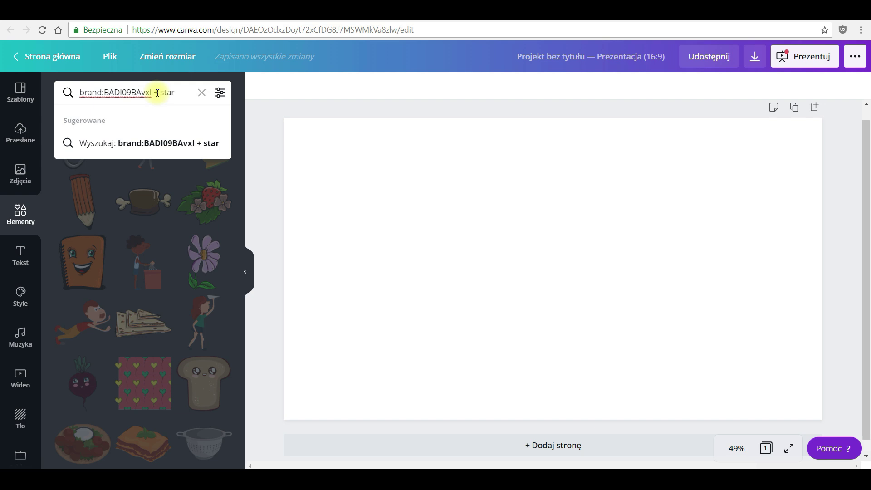
pyautogui.press('Return')
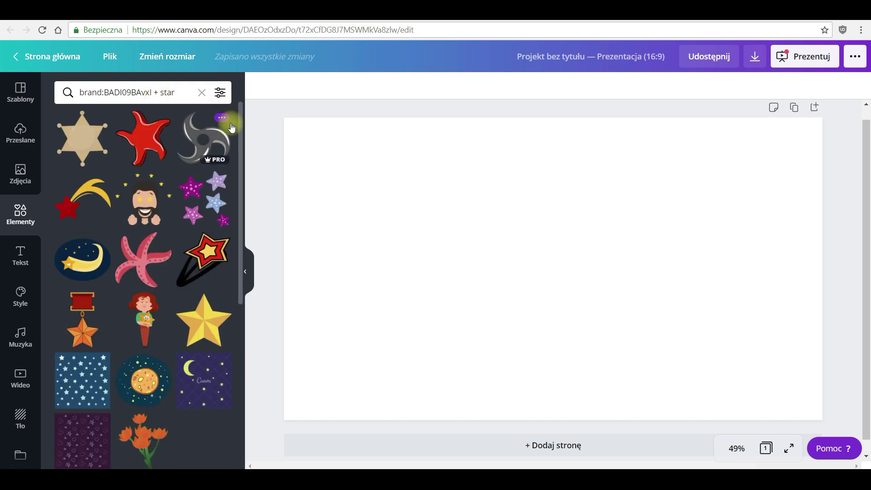
pyautogui.moveTo(241, 121)
pyautogui.mouseDown()
pyautogui.moveTo(237, 317)
pyautogui.moveTo(236, 128)
pyautogui.moveTo(239, 258)
pyautogui.moveTo(243, 116)
pyautogui.mouseUp()
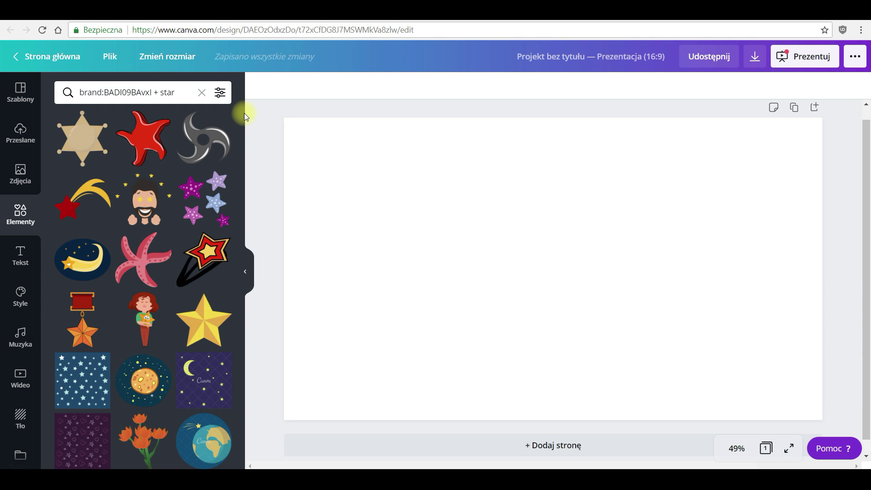
# Filter the star search results by the dark blue colour.
pyautogui.click(220, 92)
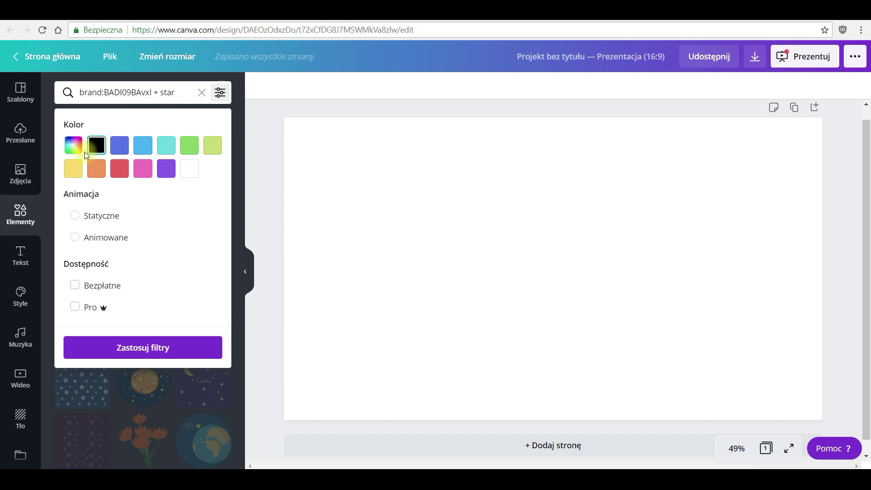
pyautogui.click(121, 168)
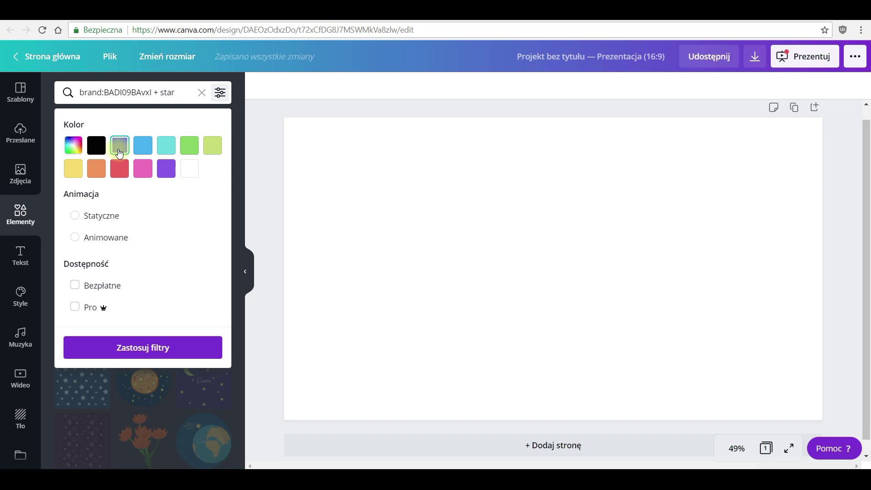
pyautogui.click(119, 153)
pyautogui.click(131, 348)
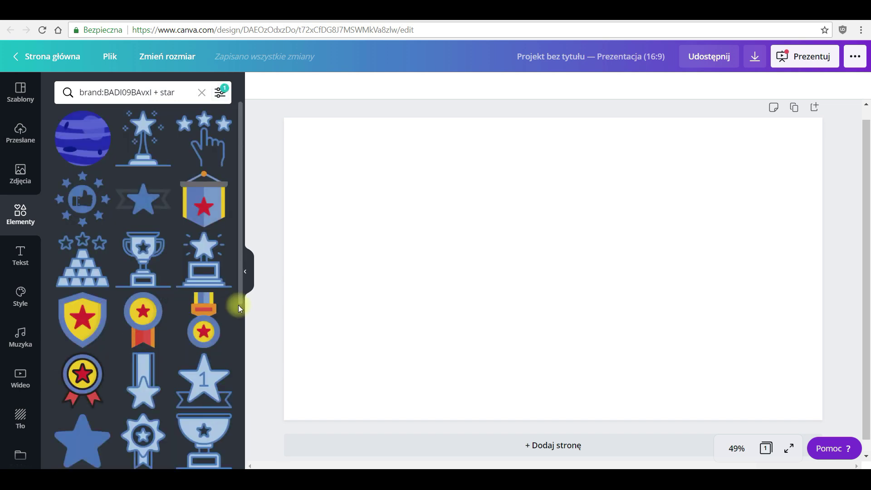
# Browse the creator's star graphics filtered by blue.
pyautogui.scroll(-6, 242, 152)
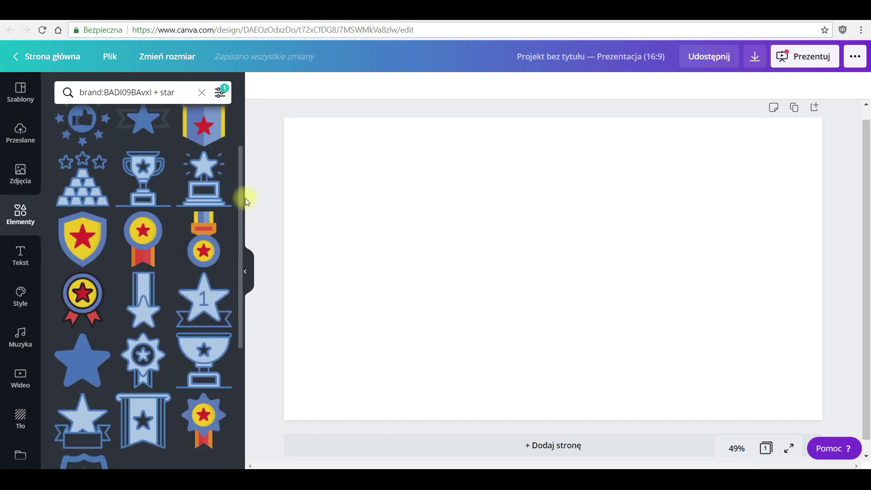
pyautogui.moveTo(234, 277); pyautogui.dragTo(241, 183)
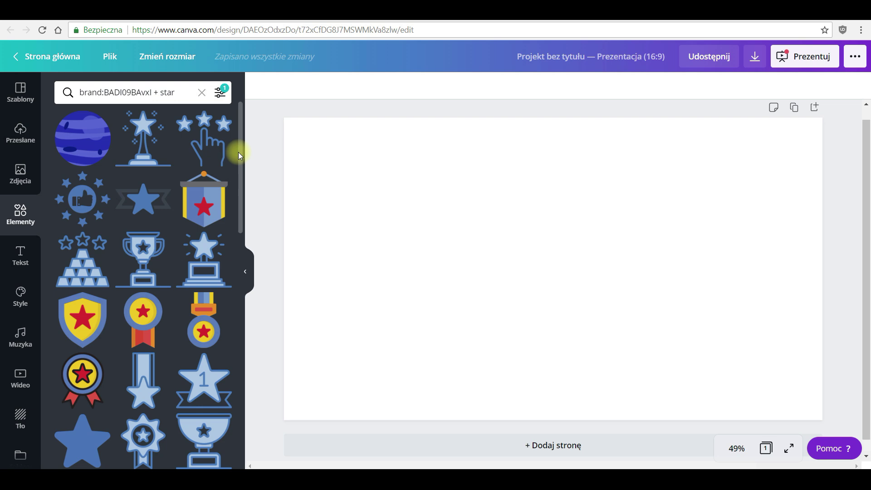
pyautogui.moveTo(239, 142); pyautogui.dragTo(235, 123)
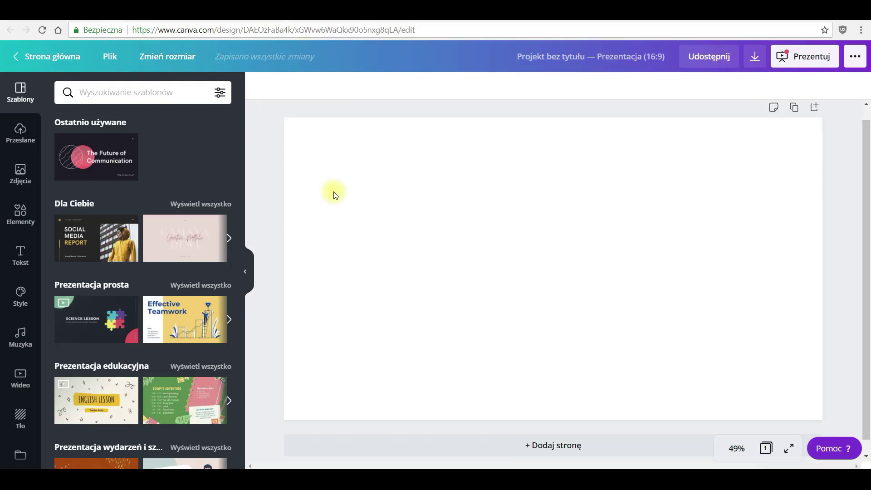
# Apply the "The Future of Communication" page from the Black and Red Geometric template and delete its title and subtitle texts.
pyautogui.click(95, 161)
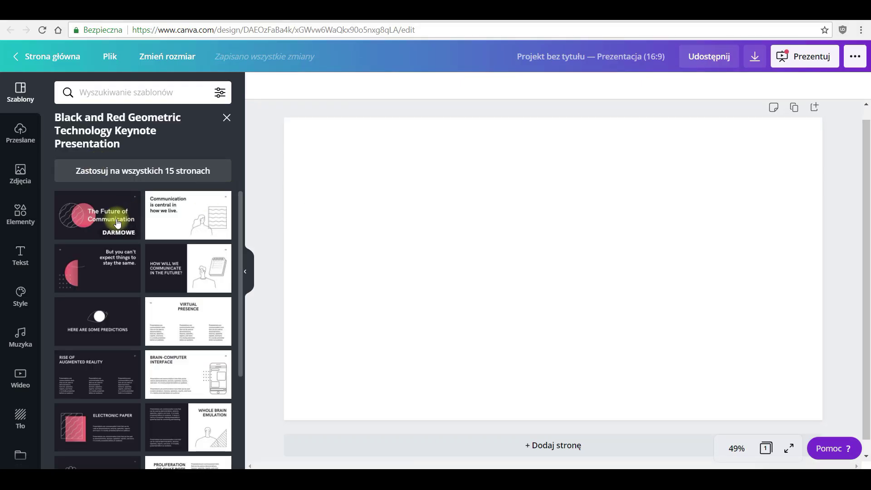
pyautogui.click(90, 215)
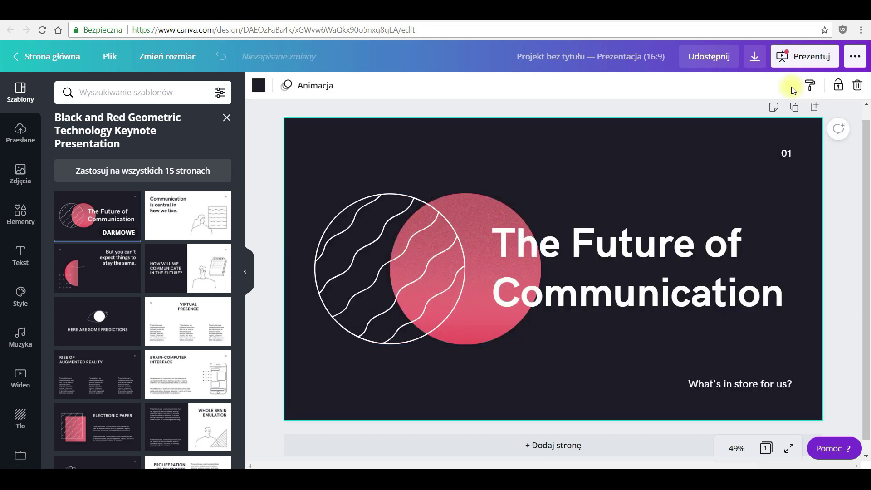
pyautogui.click(647, 257)
pyautogui.press('Delete')
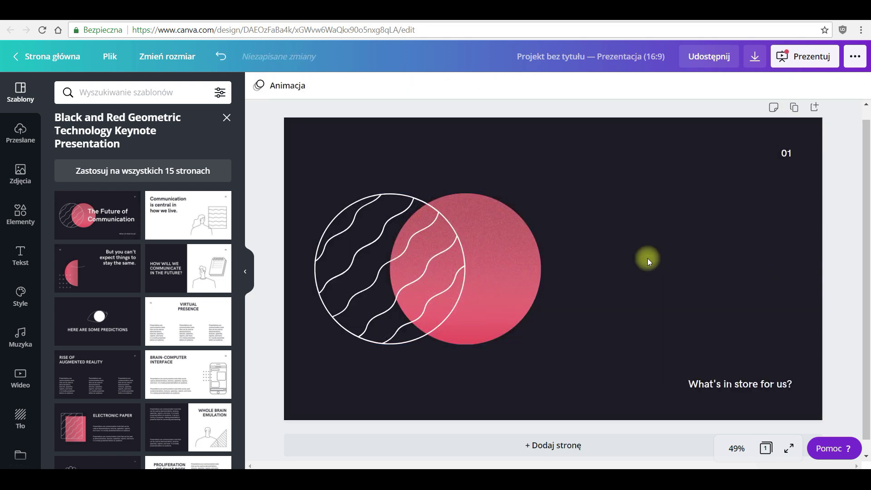
pyautogui.click(714, 384)
pyautogui.press('Delete')
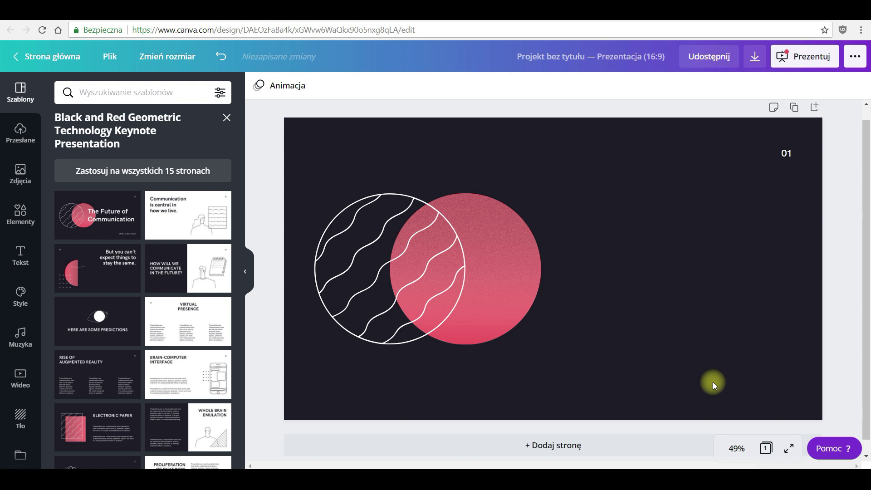
# Ungroup the wavy-line circle and the red circle and move them apart on the page.
pyautogui.click(516, 265)
pyautogui.moveTo(403, 237); pyautogui.dragTo(551, 206)
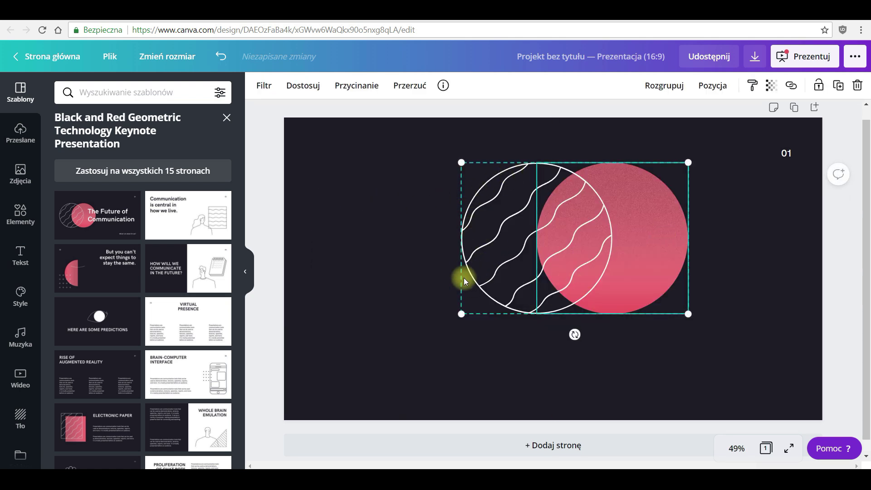
pyautogui.click(674, 86)
pyautogui.click(570, 241)
pyautogui.click(498, 245)
pyautogui.moveTo(498, 245)
pyautogui.mouseDown()
pyautogui.moveTo(388, 266)
pyautogui.moveTo(399, 232)
pyautogui.mouseUp()
pyautogui.click(593, 255)
pyautogui.moveTo(593, 255); pyautogui.dragTo(546, 352)
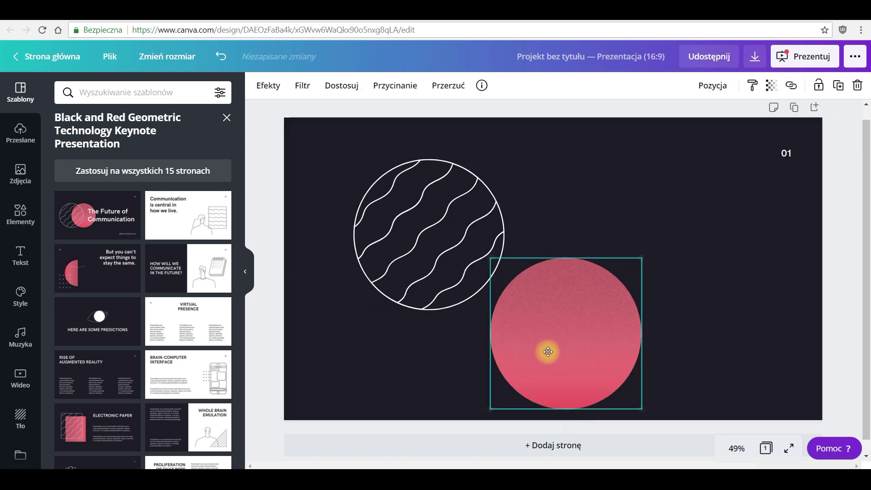
# Scale both circles down together, duplicate them and place the copies above the originals.
pyautogui.moveTo(744, 183)
pyautogui.mouseDown()
pyautogui.moveTo(484, 254)
pyautogui.moveTo(405, 213)
pyautogui.mouseUp()
pyautogui.moveTo(353, 160); pyautogui.dragTo(494, 263)
pyautogui.hotkey('ctrl', 'd')
pyautogui.moveTo(624, 292)
pyautogui.mouseDown()
pyautogui.moveTo(614, 171)
pyautogui.moveTo(674, 173)
pyautogui.mouseUp()
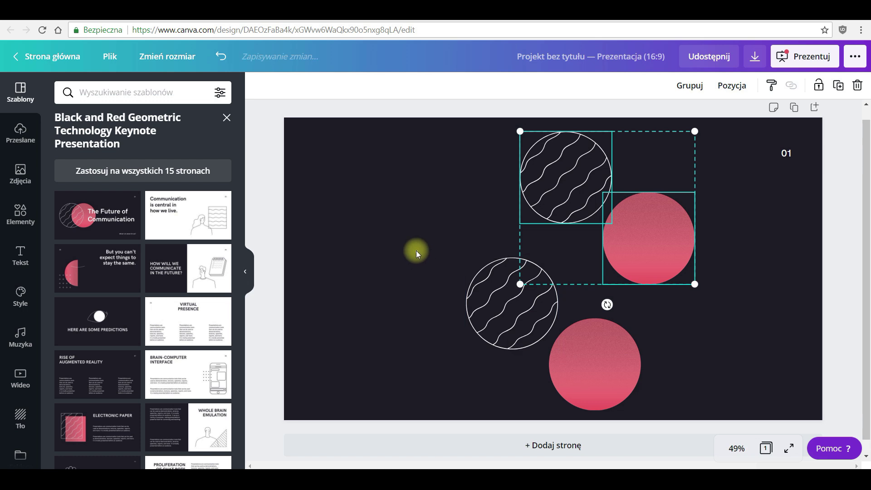
# Arrange the four circles in one horizontal row, with the two wavy-line circles followed by the two red ones.
pyautogui.click(570, 200)
pyautogui.moveTo(570, 199); pyautogui.dragTo(491, 195)
pyautogui.moveTo(529, 307)
pyautogui.mouseDown()
pyautogui.moveTo(510, 274)
pyautogui.moveTo(395, 240)
pyautogui.moveTo(358, 199)
pyautogui.moveTo(347, 203)
pyautogui.mouseUp()
pyautogui.moveTo(515, 175); pyautogui.dragTo(510, 236)
pyautogui.moveTo(629, 231)
pyautogui.mouseDown()
pyautogui.moveTo(584, 210)
pyautogui.moveTo(594, 226)
pyautogui.mouseUp()
pyautogui.moveTo(595, 341); pyautogui.dragTo(746, 208)
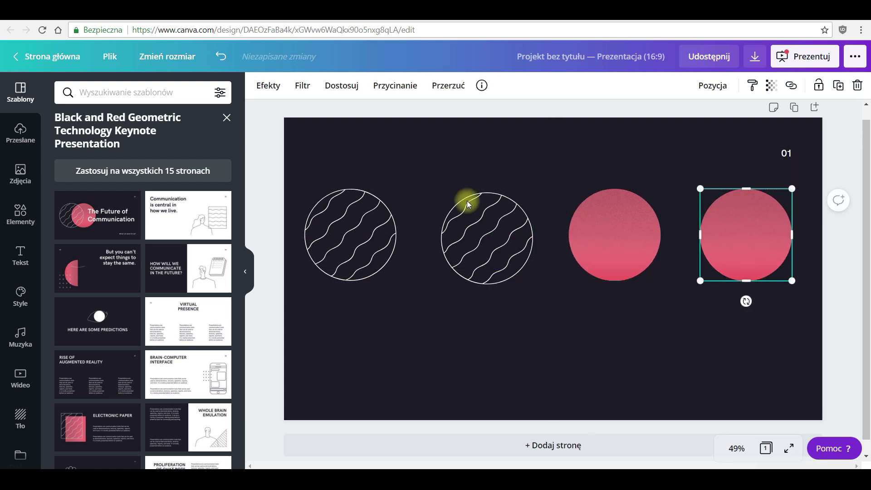
# Space the row unevenly by moving the outer wavy-line circle and the inner red circle toward the second wavy-line circle.
pyautogui.click(542, 338)
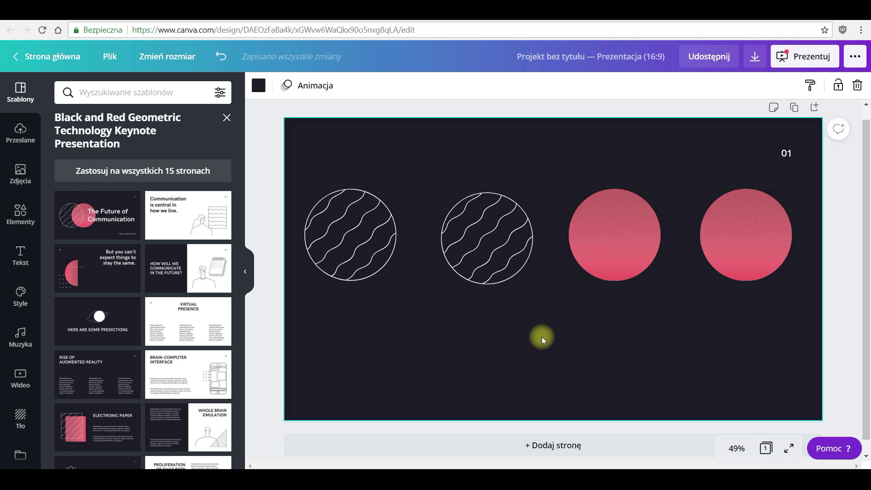
pyautogui.moveTo(349, 272); pyautogui.dragTo(372, 272)
pyautogui.moveTo(584, 247); pyautogui.dragTo(559, 241)
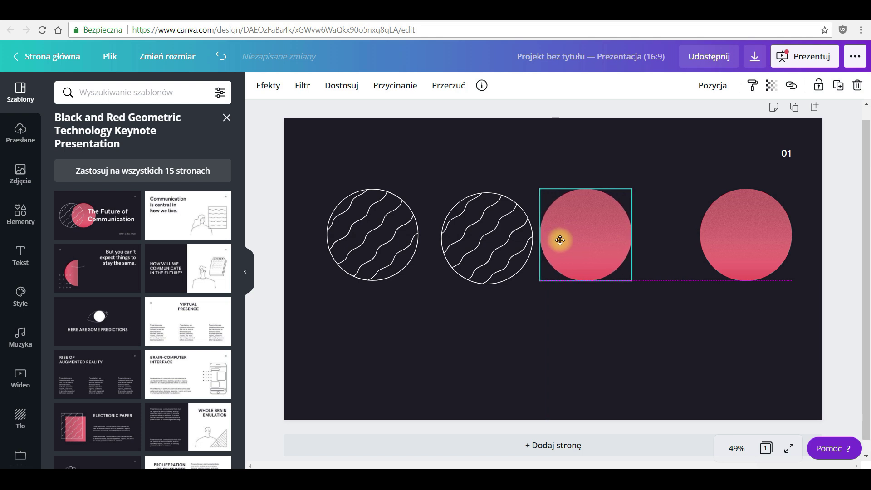
pyautogui.click(493, 397)
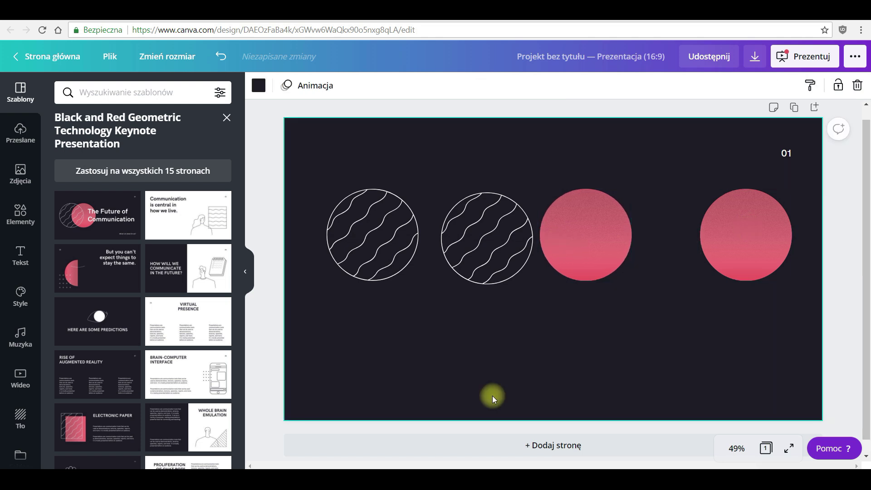
# Distribute the four circles in the row evenly in the horizontal direction.
pyautogui.moveTo(329, 152); pyautogui.dragTo(743, 303)
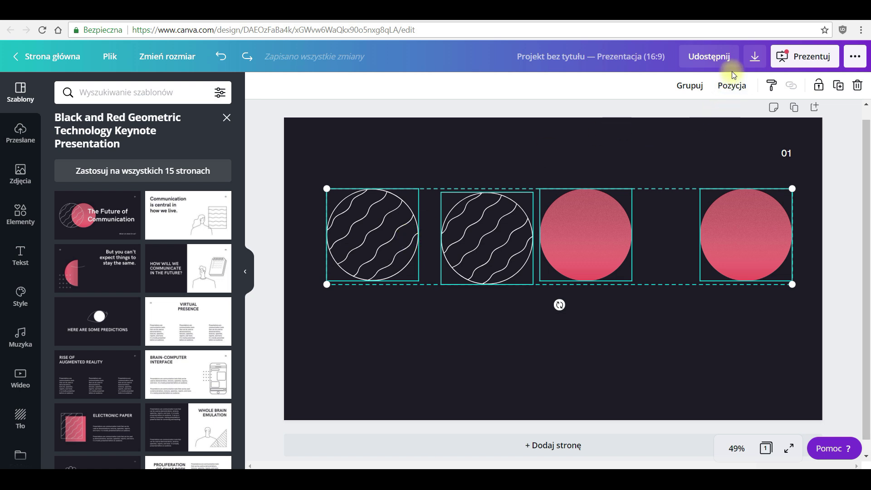
pyautogui.click(732, 87)
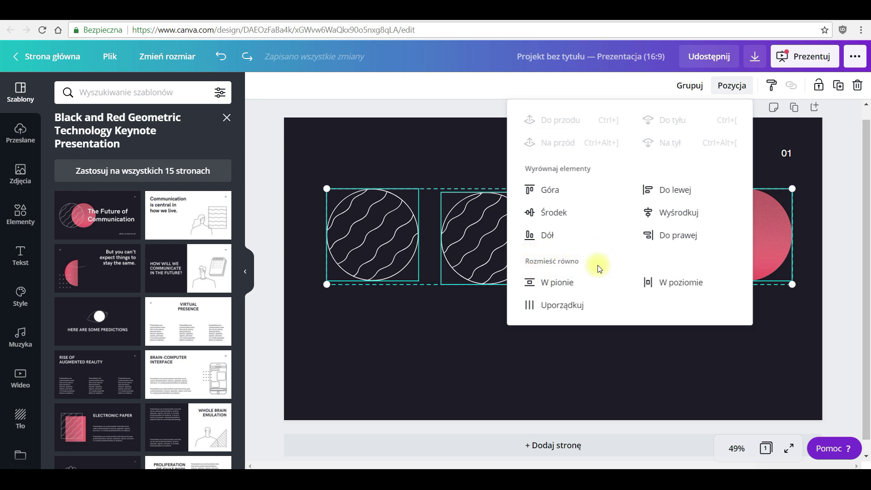
pyautogui.click(673, 284)
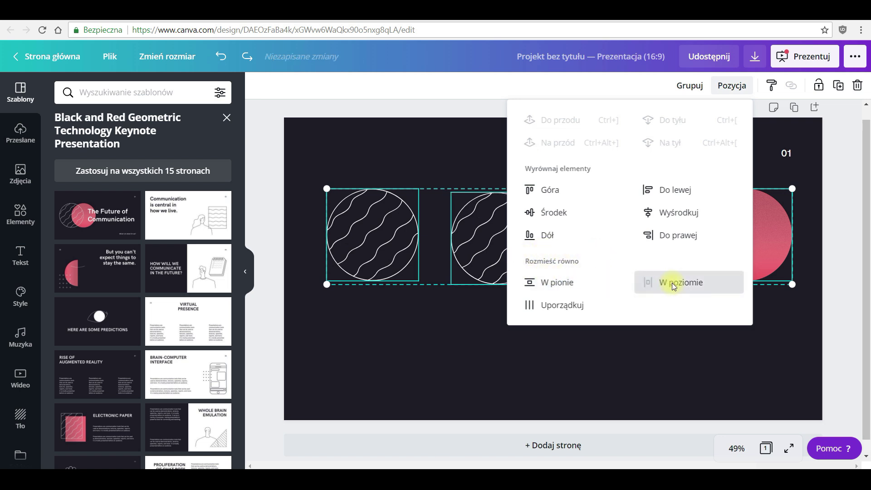
pyautogui.click(436, 364)
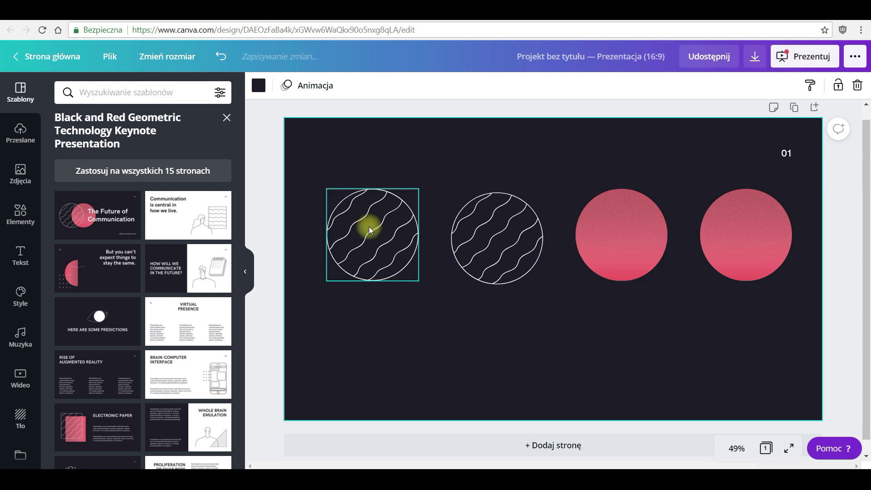
# Move both wavy-line circles and one red circle out of the row and scale all four circles down together.
pyautogui.moveTo(374, 262); pyautogui.dragTo(529, 360)
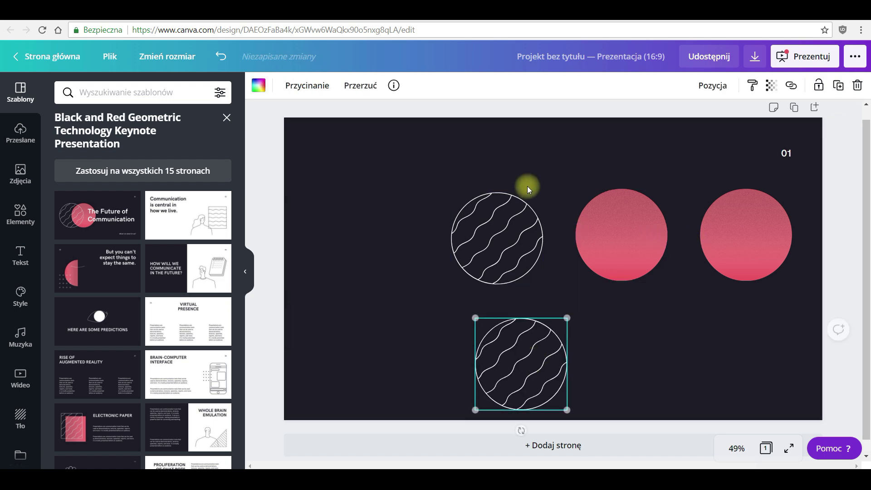
pyautogui.moveTo(615, 249)
pyautogui.mouseDown()
pyautogui.moveTo(538, 169)
pyautogui.moveTo(440, 173)
pyautogui.mouseUp()
pyautogui.moveTo(516, 253); pyautogui.dragTo(560, 282)
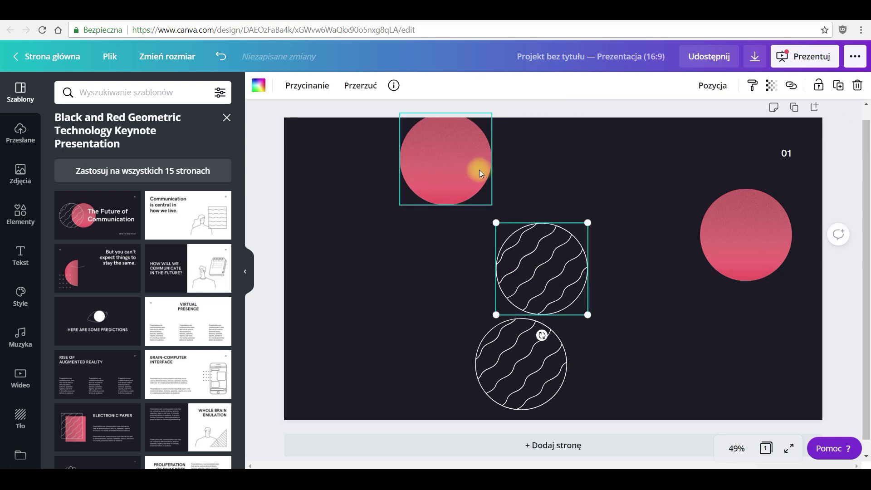
pyautogui.moveTo(480, 171); pyautogui.dragTo(472, 197)
pyautogui.moveTo(377, 163); pyautogui.dragTo(798, 286)
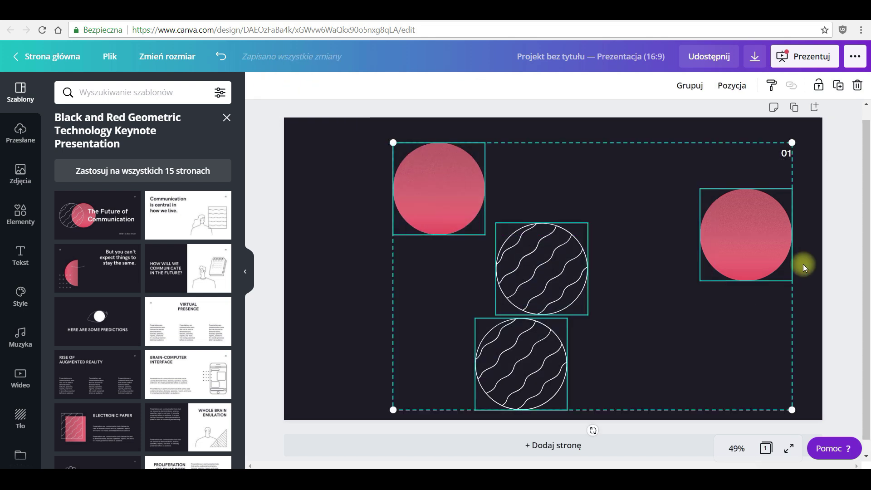
pyautogui.moveTo(792, 144); pyautogui.dragTo(702, 203)
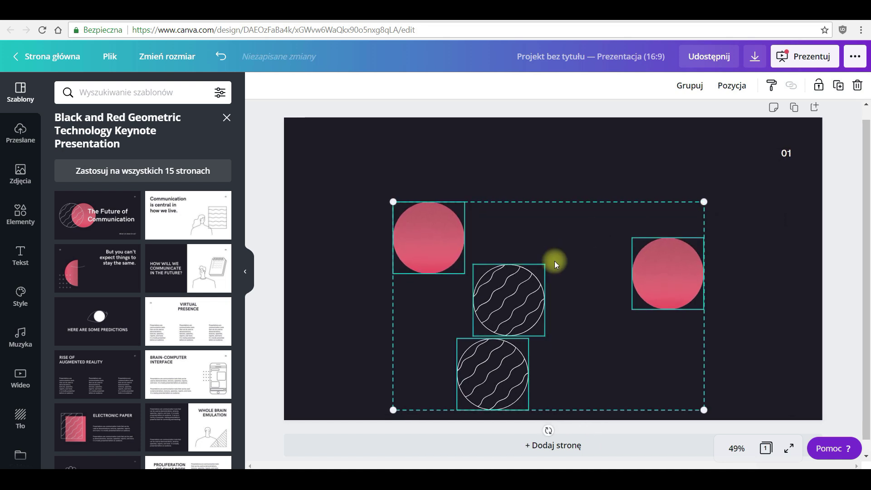
pyautogui.click(585, 142)
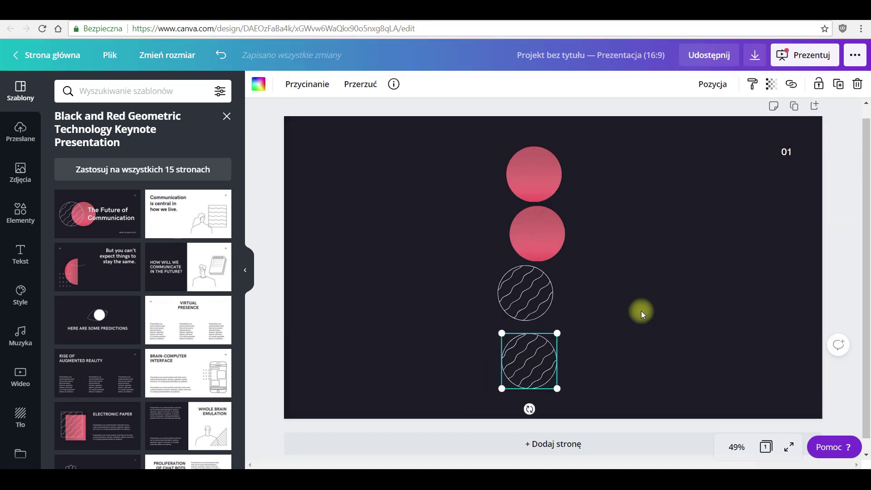
# Distribute the four stacked circles evenly in the vertical direction.
pyautogui.click(621, 216)
pyautogui.moveTo(607, 159); pyautogui.dragTo(478, 388)
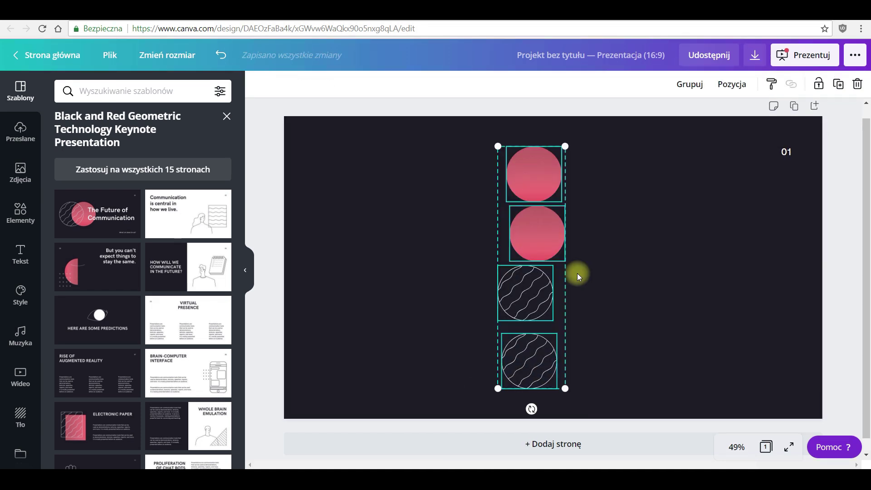
pyautogui.click(731, 84)
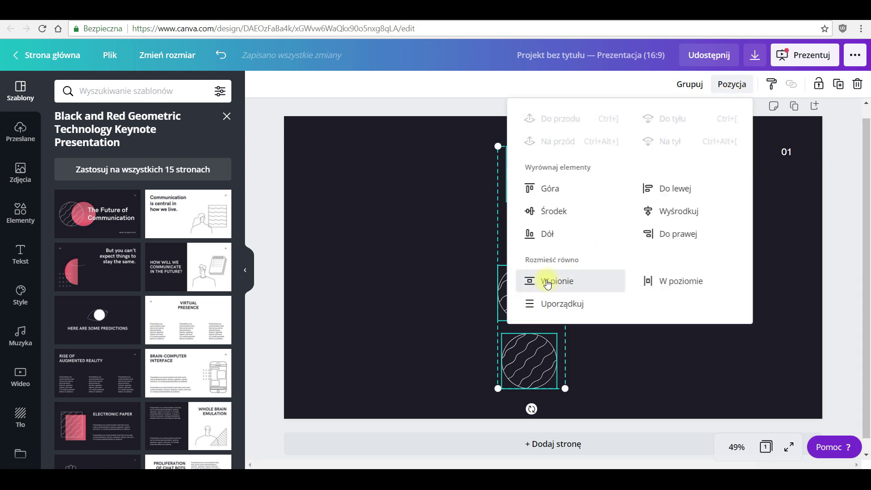
pyautogui.click(527, 282)
pyautogui.click(451, 265)
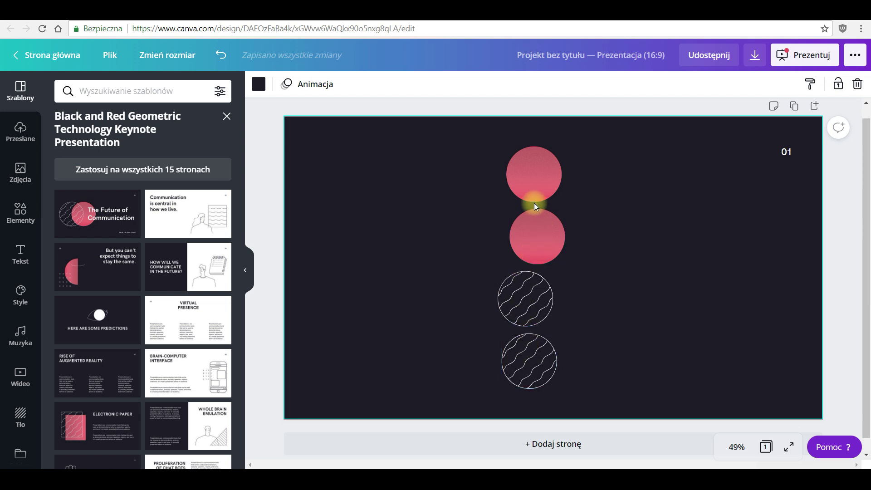
pyautogui.moveTo(463, 393); pyautogui.dragTo(583, 144)
pyautogui.moveTo(552, 188); pyautogui.dragTo(708, 176)
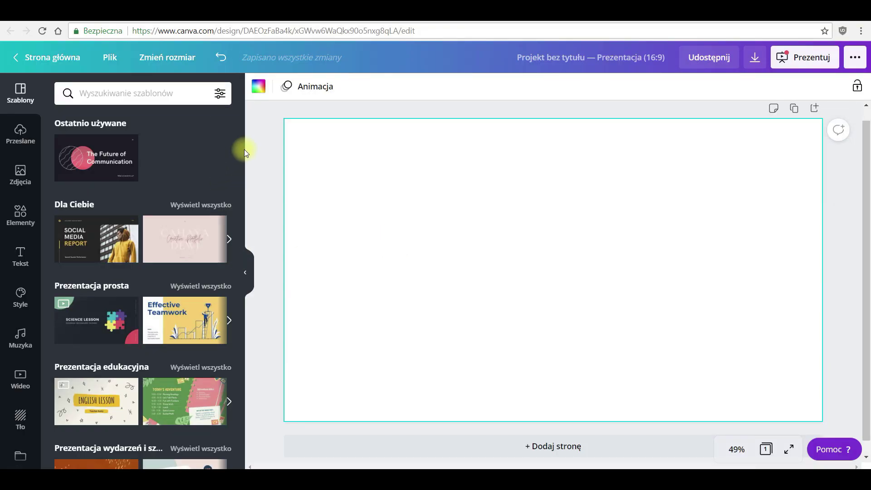
# Apply the "Science Lesson" title page from the Colorful Simple Science Class Education Presentation template to the blank page.
pyautogui.moveTo(240, 136); pyautogui.dragTo(240, 161)
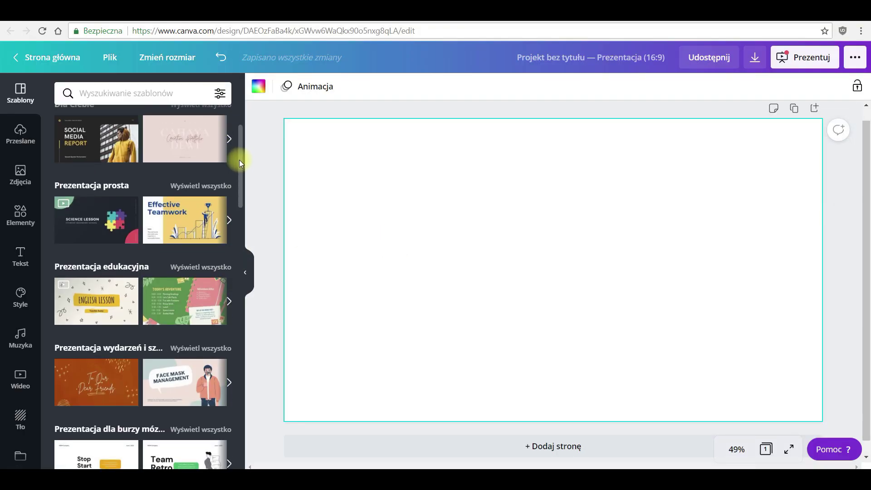
pyautogui.click(82, 223)
pyautogui.click(125, 224)
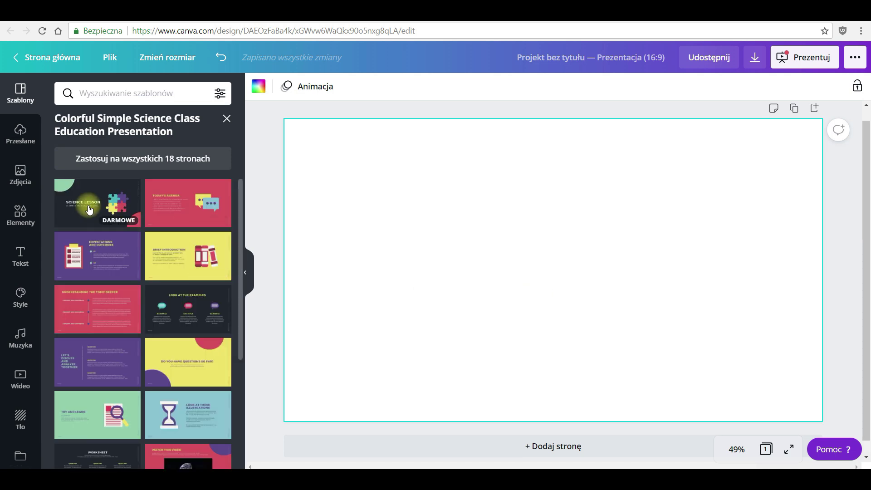
pyautogui.click(691, 161)
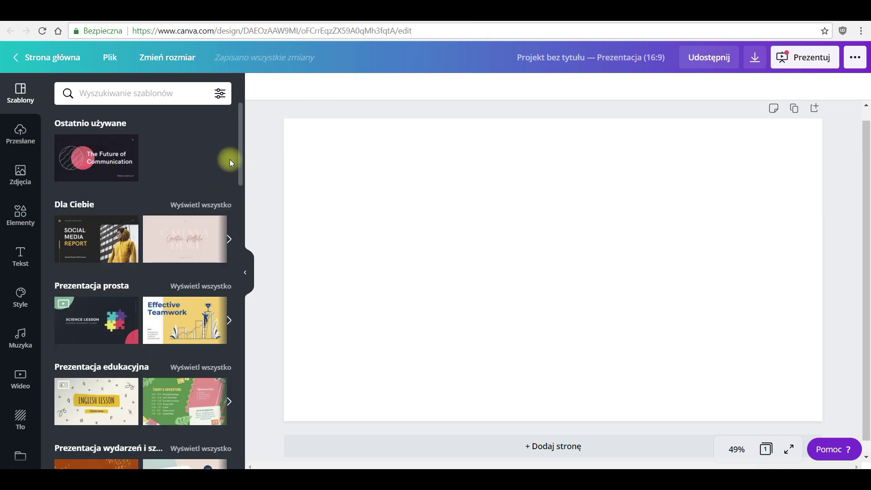
# Apply the lightbulb quote page from the Yellow and Purple Corporate Teamwork template in the other blank design and copy its lightbulb graphic.
pyautogui.click(167, 321)
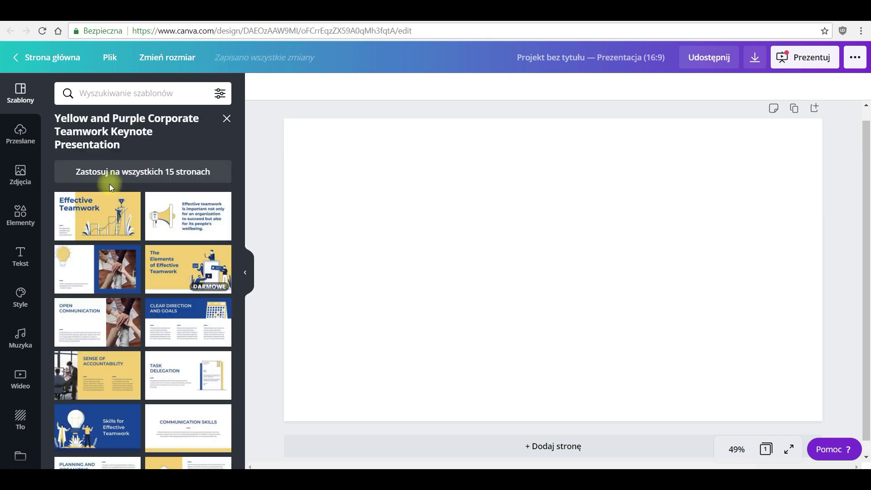
pyautogui.click(97, 268)
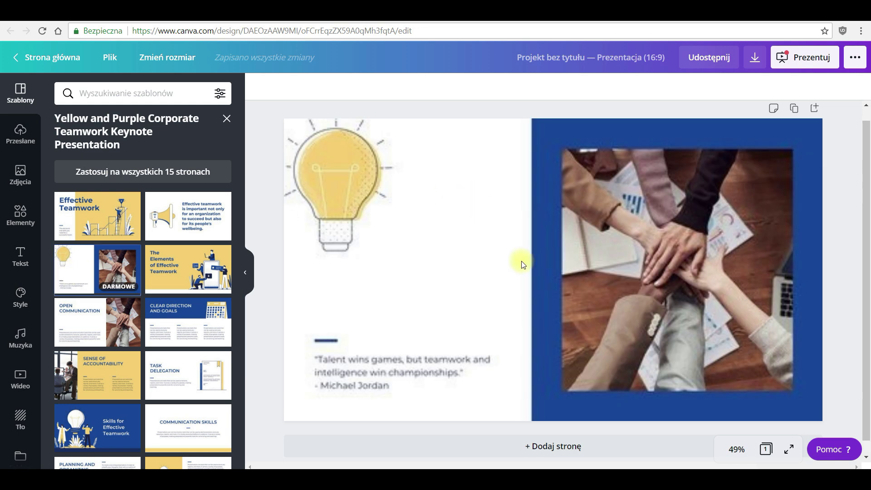
pyautogui.click(363, 178)
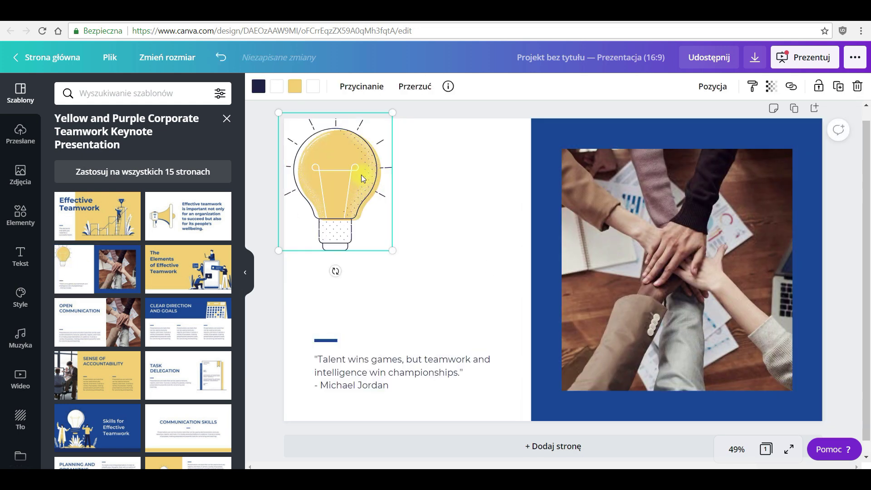
pyautogui.click(428, 180)
pyautogui.click(356, 173)
pyautogui.rightClick(356, 174)
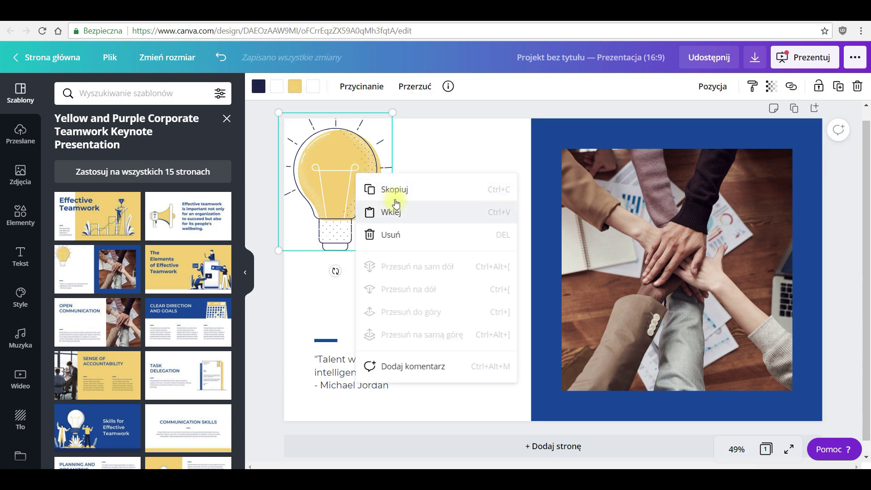
pyautogui.click(396, 197)
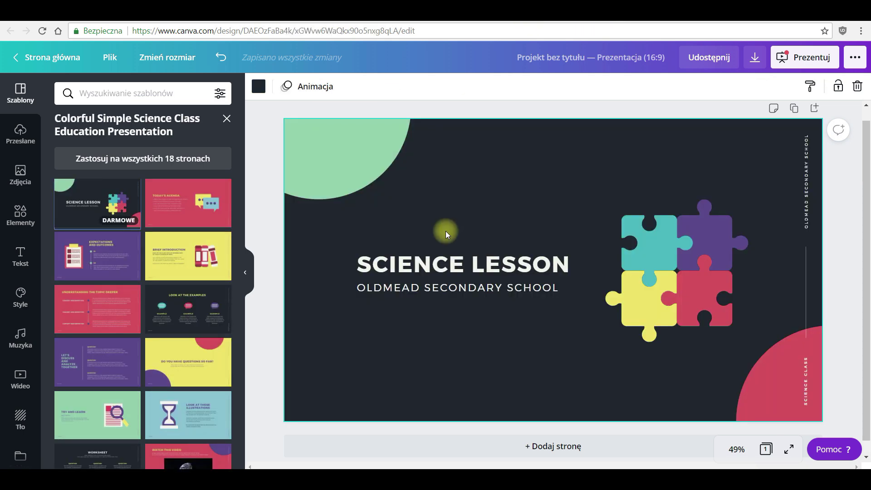
# Paste the copied lightbulb graphic into the Science Lesson page and place it above the title.
pyautogui.hotkey('ctrl', 'v')
pyautogui.moveTo(324, 211); pyautogui.dragTo(446, 212)
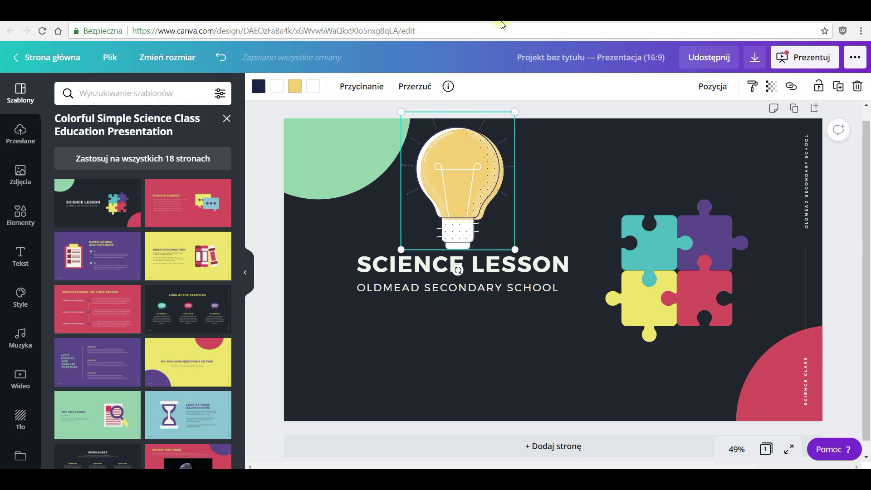
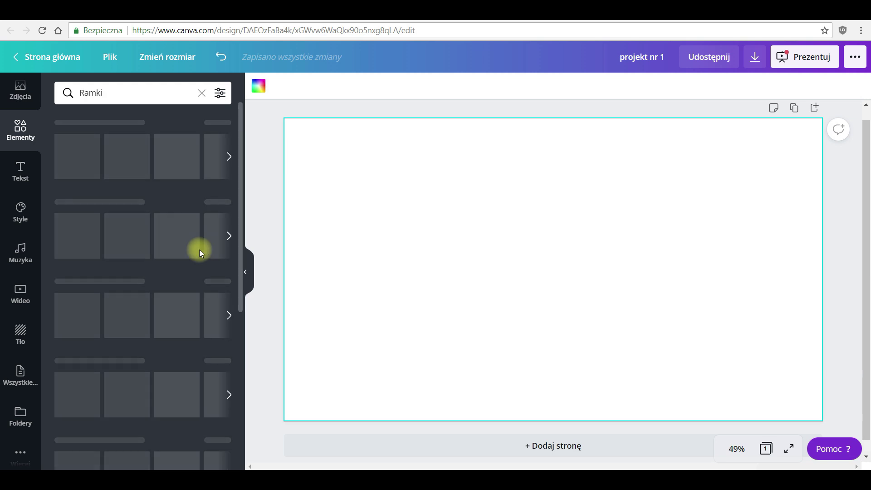
# Add the laptop frame from the "Ramki" results to the blank page and enlarge it to fill most of the page.
pyautogui.moveTo(239, 132); pyautogui.dragTo(243, 283)
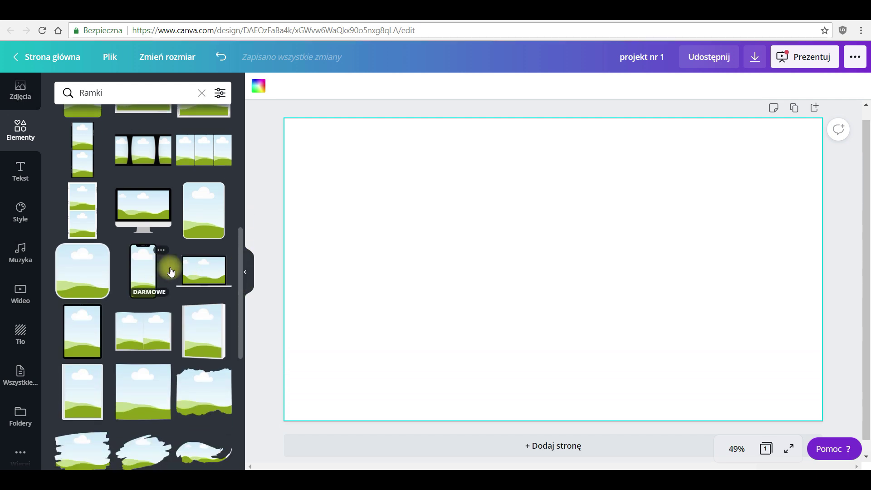
pyautogui.click(203, 275)
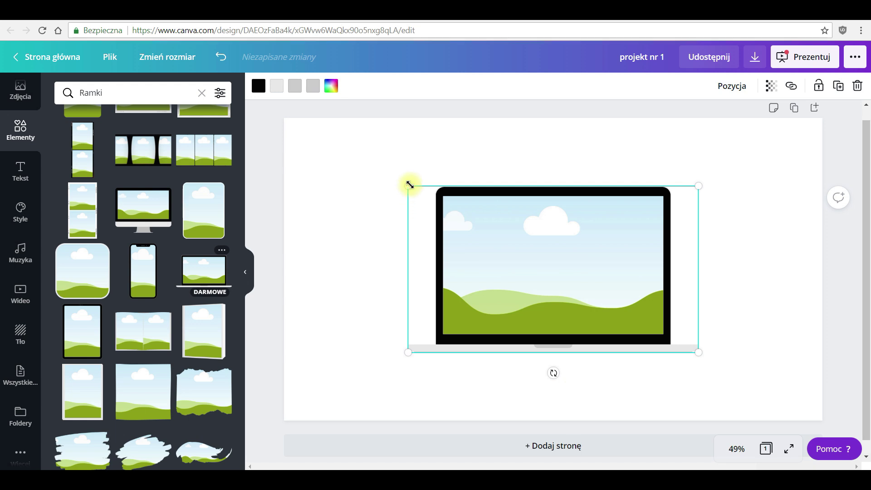
pyautogui.moveTo(410, 185); pyautogui.dragTo(330, 150)
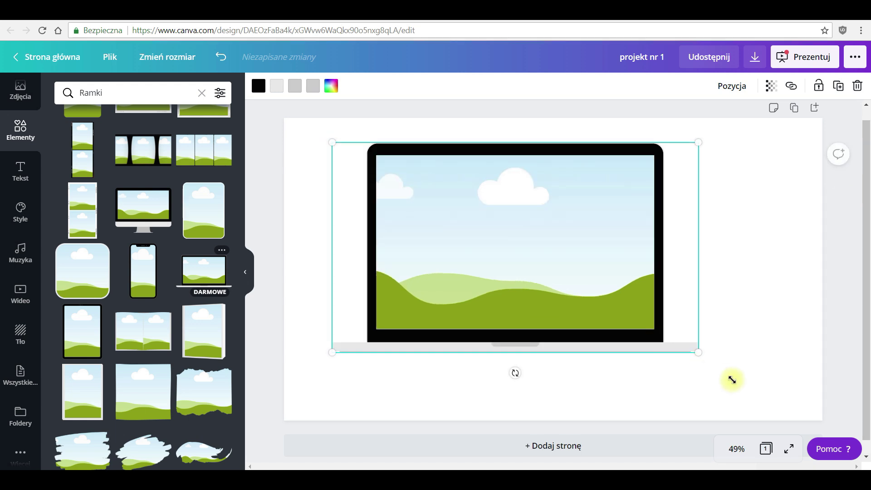
pyautogui.moveTo(726, 376); pyautogui.dragTo(751, 391)
pyautogui.click(794, 333)
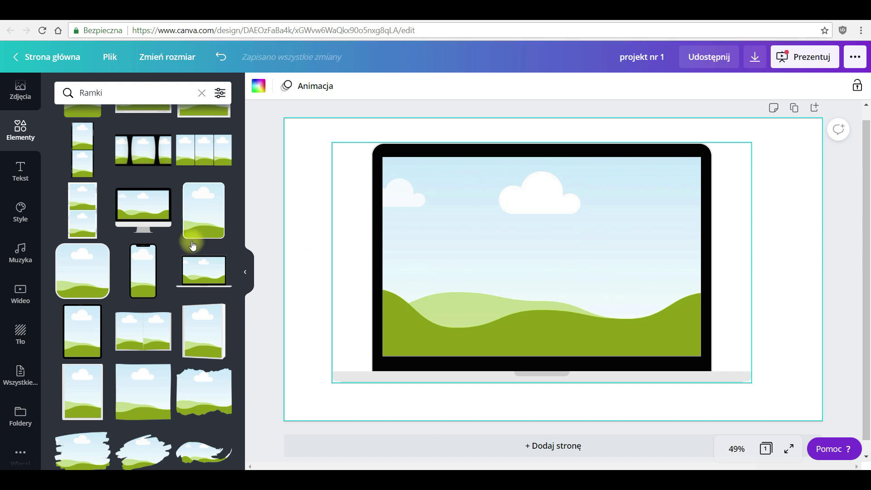
# Fill the laptop frame with the photo of the man facing the hills and shift the crop so his whole figure shows.
pyautogui.click(21, 93)
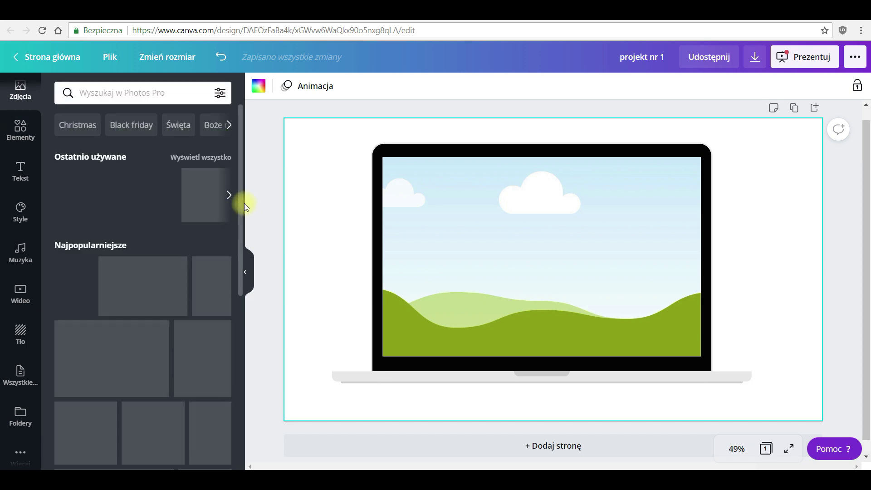
pyautogui.scroll(-3, 242, 173)
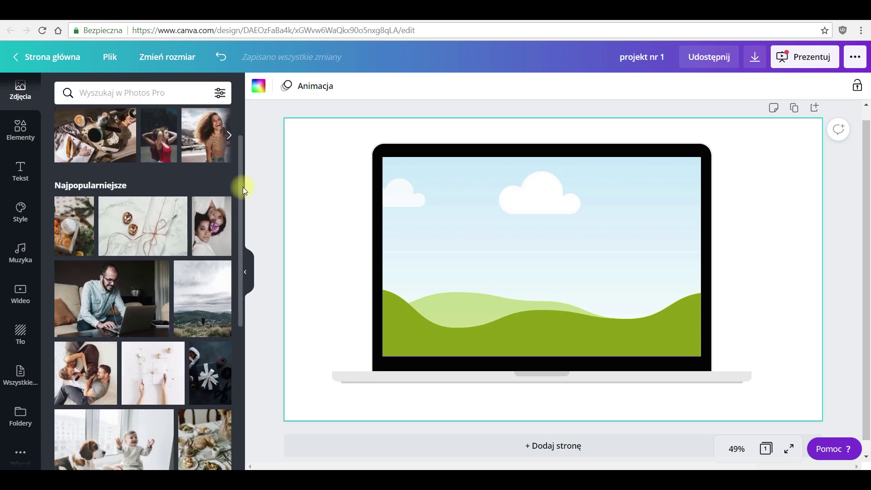
pyautogui.moveTo(194, 292); pyautogui.dragTo(421, 227)
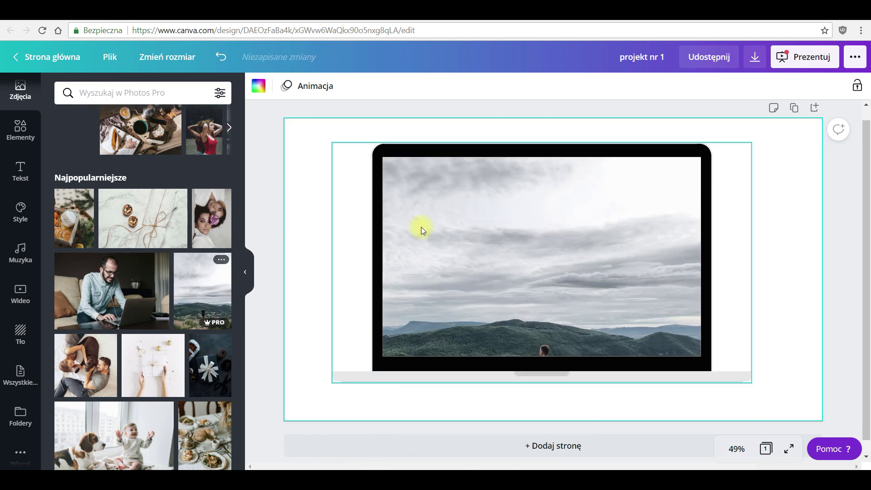
pyautogui.doubleClick(451, 238)
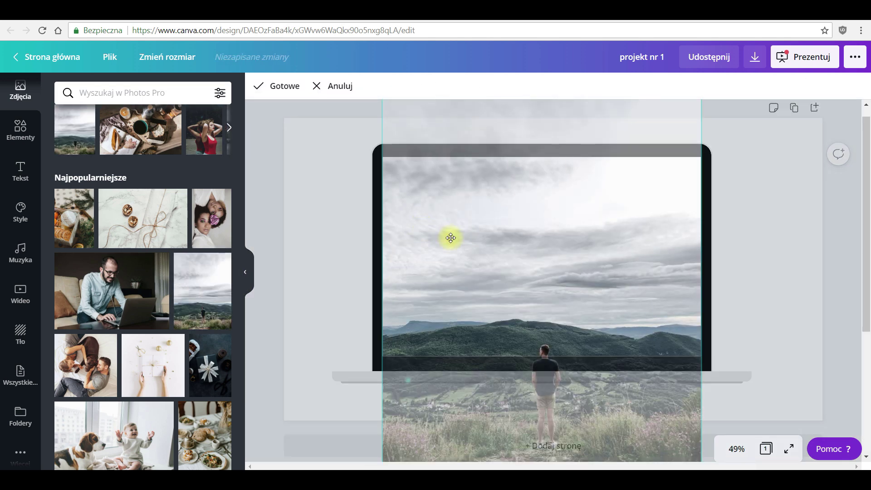
pyautogui.moveTo(451, 226); pyautogui.dragTo(460, 123)
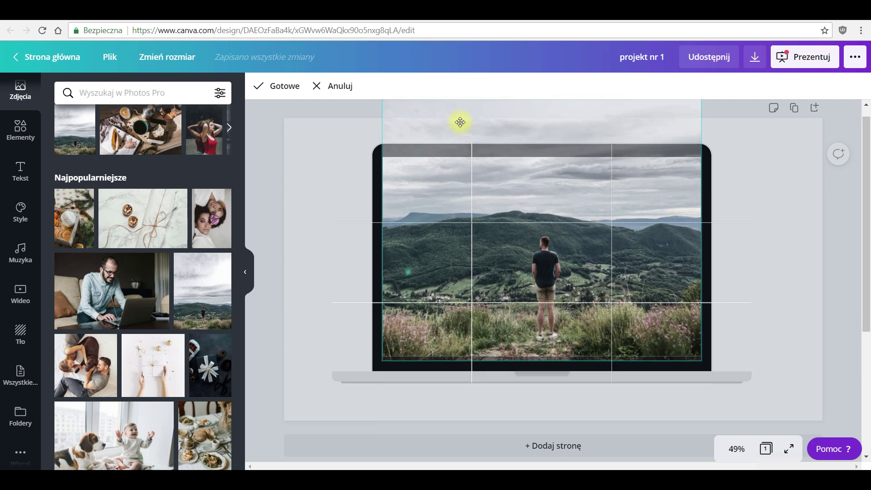
pyautogui.click(280, 86)
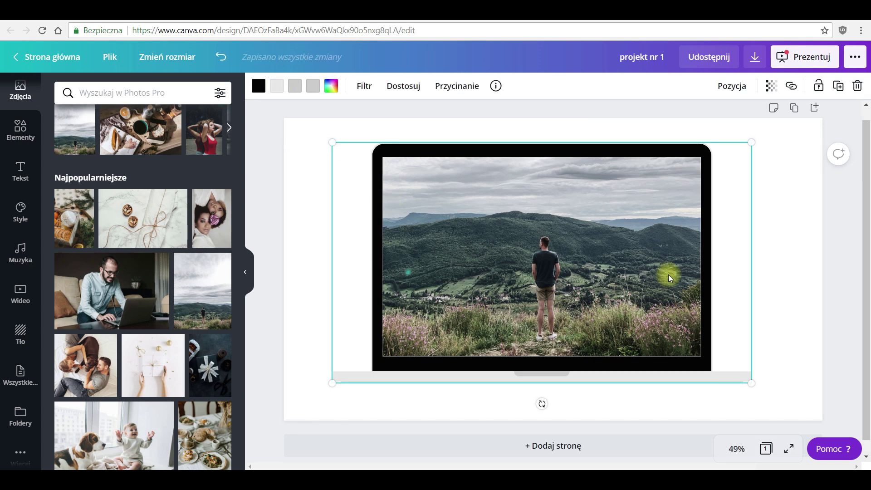
# Scale the filled laptop frame down to about 1040 × 597 and move it to the page's upper-right corner.
pyautogui.click(281, 173)
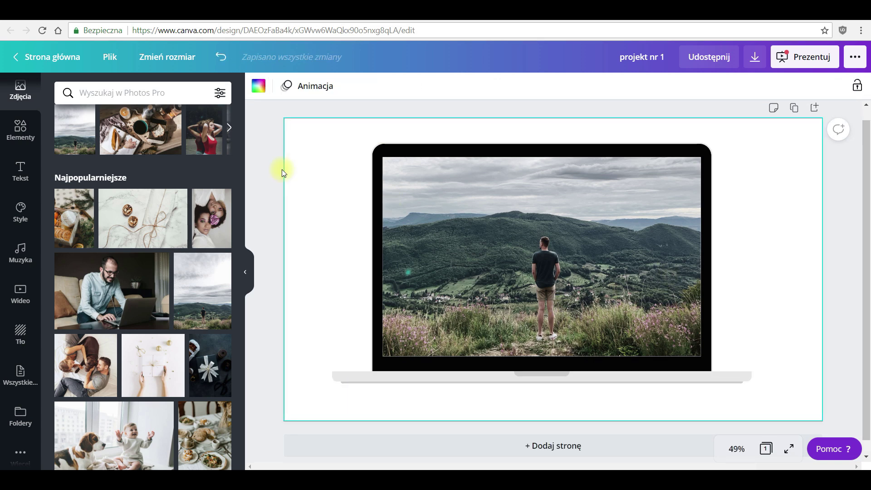
pyautogui.moveTo(267, 124); pyautogui.dragTo(719, 376)
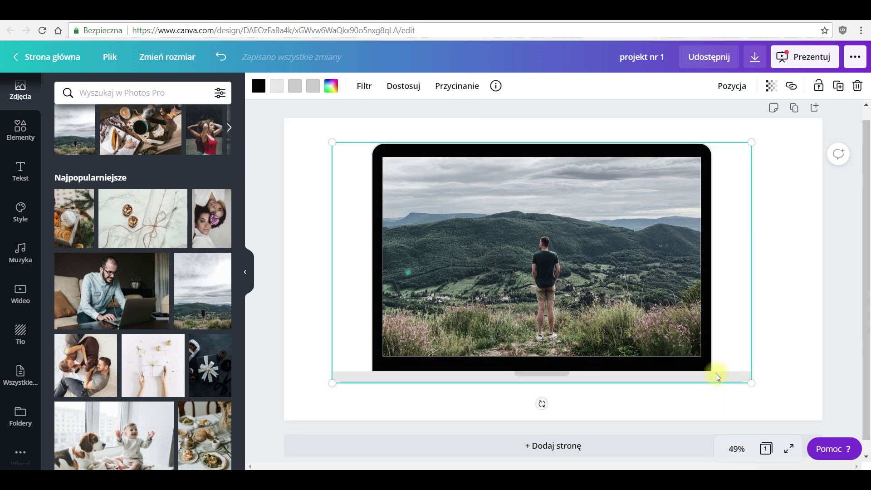
pyautogui.moveTo(431, 206); pyautogui.dragTo(455, 220)
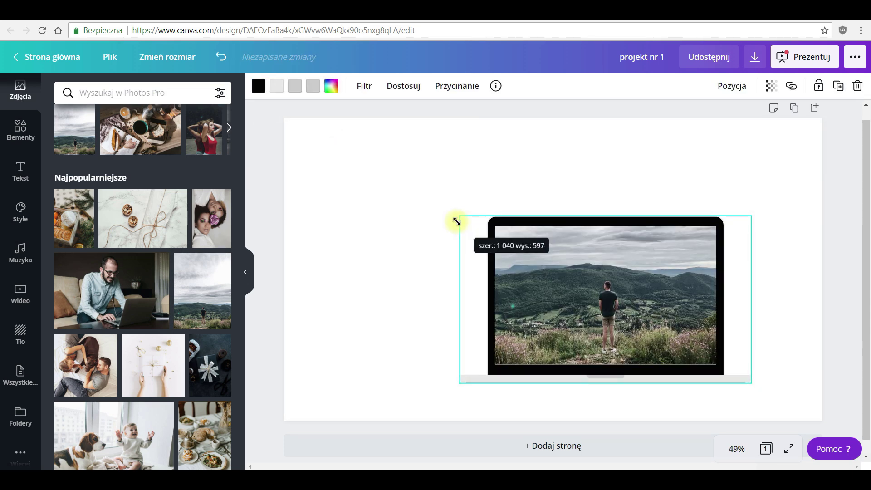
pyautogui.moveTo(567, 295); pyautogui.dragTo(646, 203)
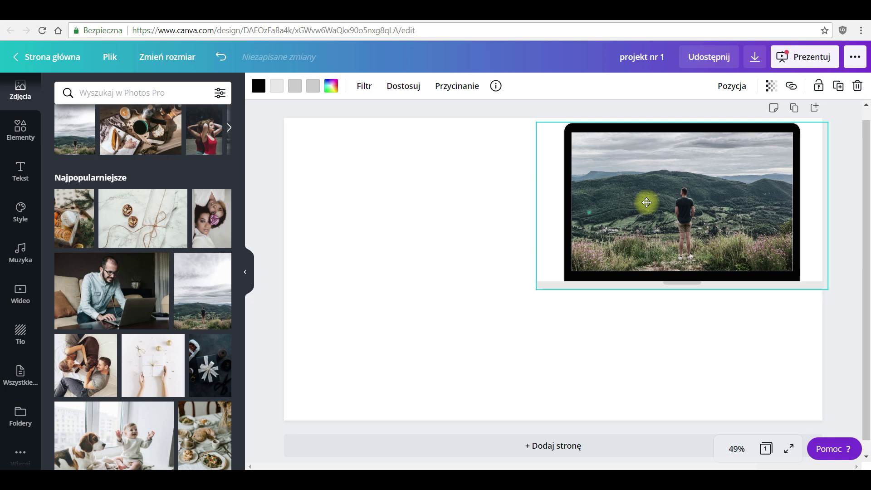
pyautogui.click(367, 211)
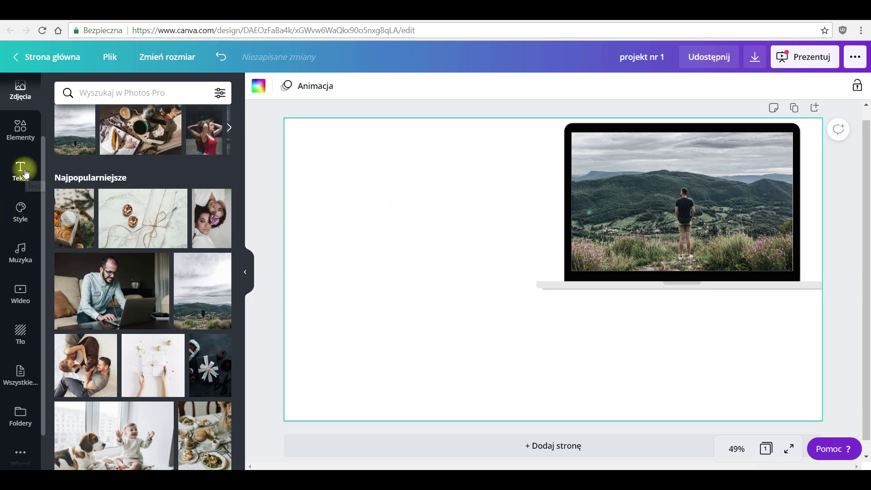
# Search the elements for "Ramki letters" and place the letter P frame on the left half of the page.
pyautogui.click(11, 138)
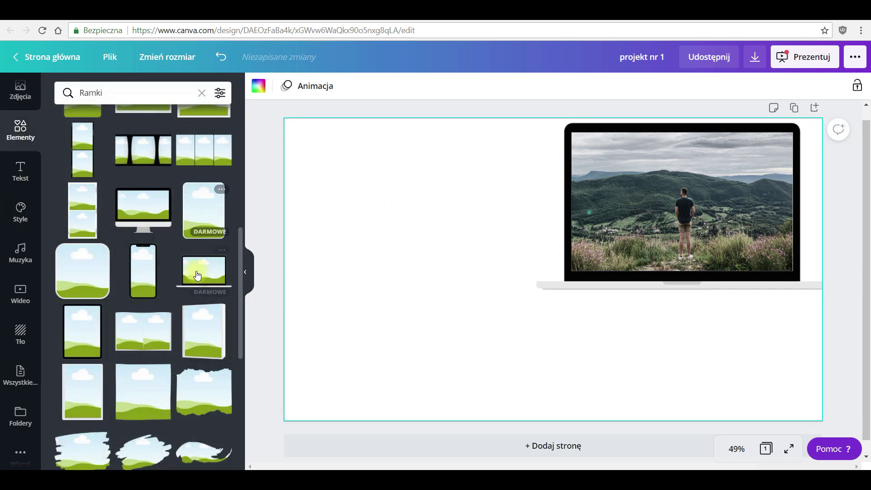
pyautogui.moveTo(238, 307); pyautogui.dragTo(247, 200)
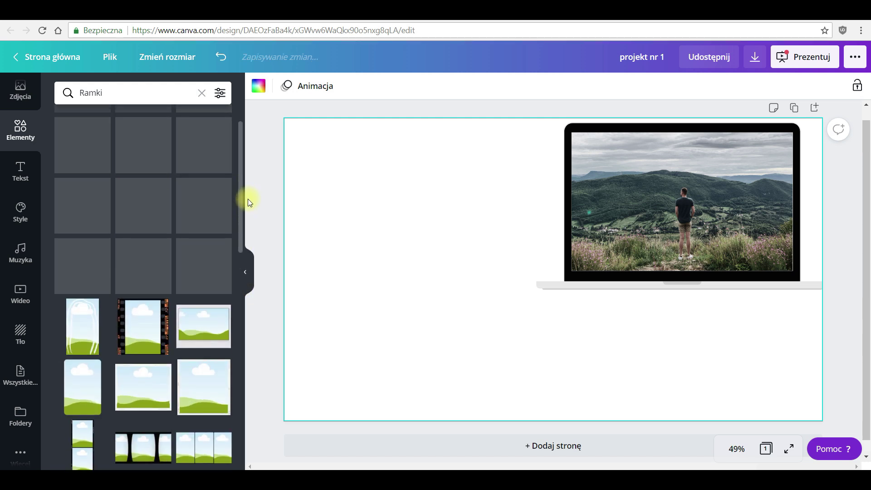
pyautogui.click(113, 89)
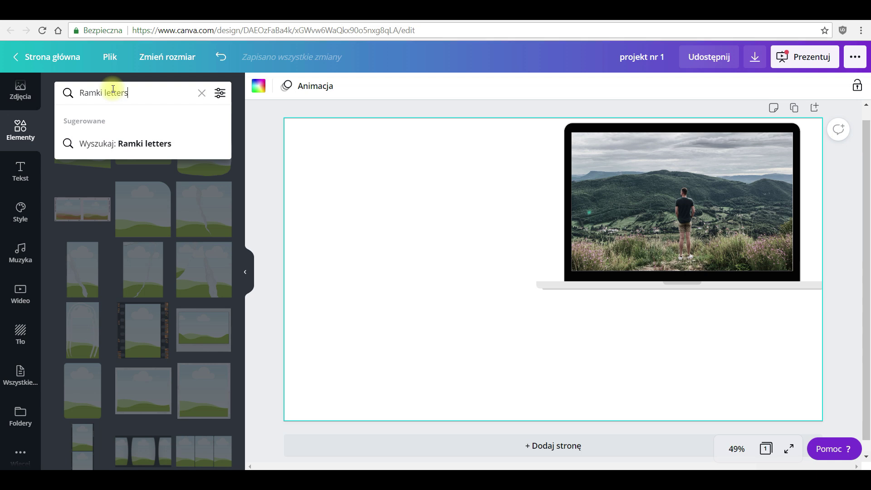
pyautogui.press('Return')
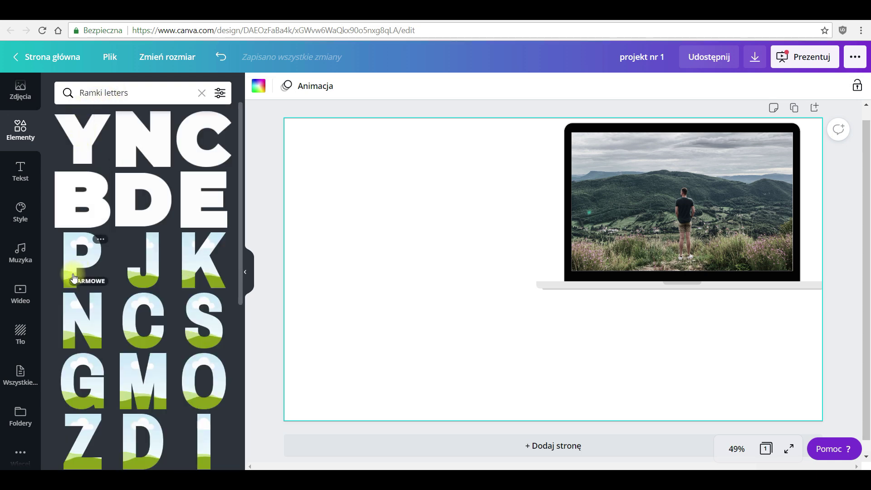
pyautogui.moveTo(271, 310); pyautogui.dragTo(395, 268)
# Try the photo of the woman in the red top inside the letter P frame and remove it again.
pyautogui.click(20, 91)
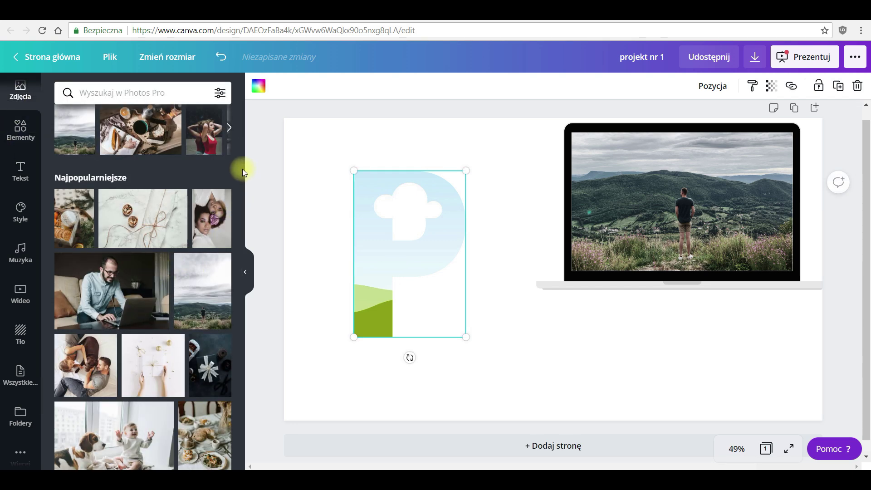
pyautogui.moveTo(366, 242)
pyautogui.mouseDown()
pyautogui.moveTo(383, 254)
pyautogui.moveTo(377, 233)
pyautogui.moveTo(379, 251)
pyautogui.mouseUp()
pyautogui.doubleClick(383, 258)
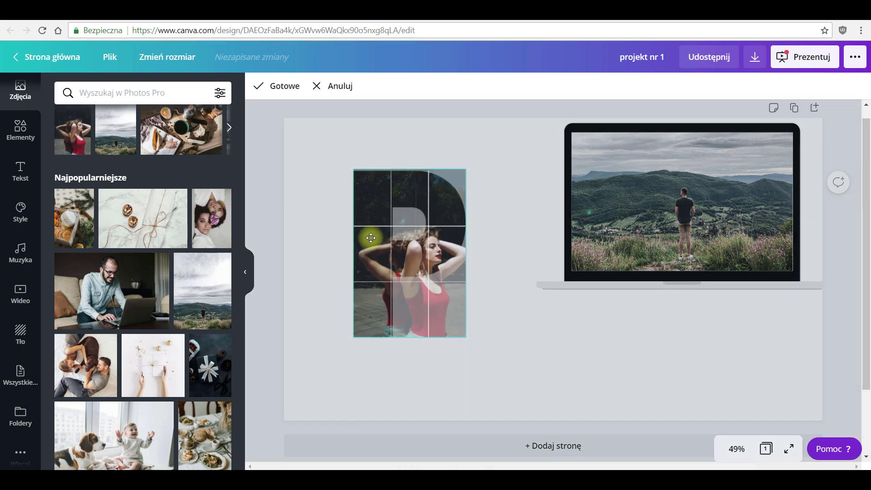
pyautogui.moveTo(360, 204)
pyautogui.mouseDown()
pyautogui.moveTo(362, 231)
pyautogui.moveTo(357, 196)
pyautogui.mouseUp()
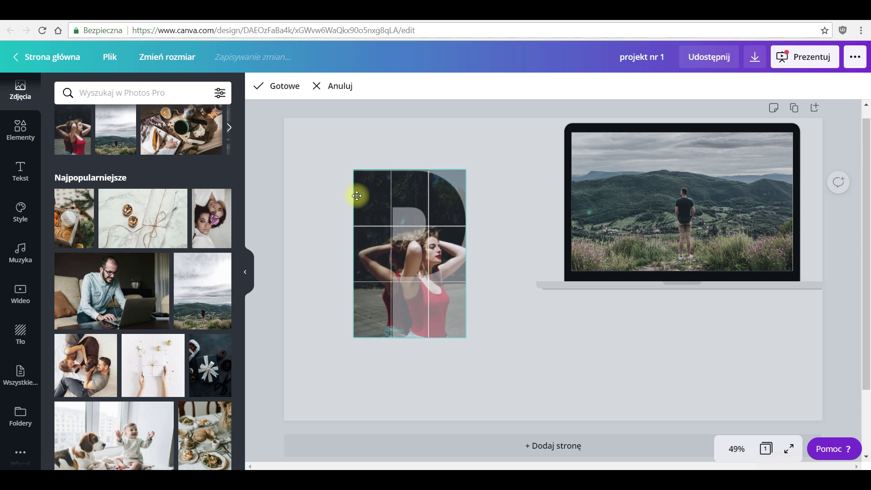
pyautogui.press('Delete')
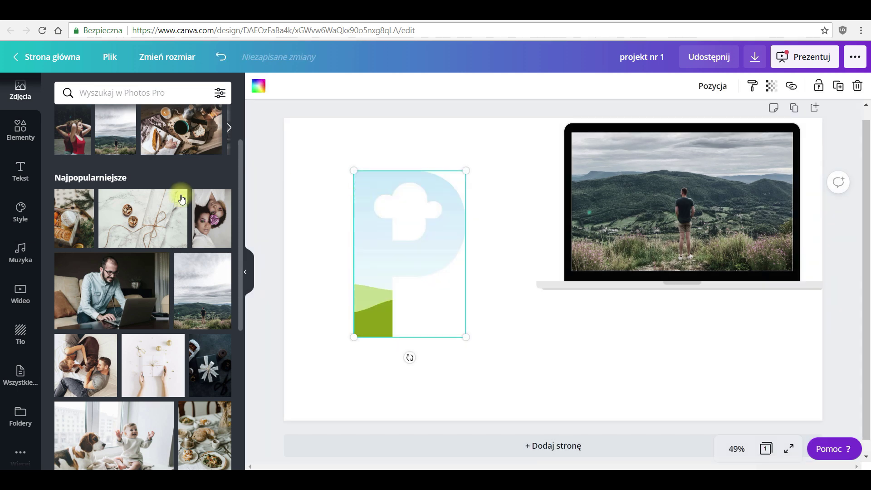
# Fill the letter P frame with the hills photo, enlarging and shifting the crop so the man stands in the letter's stem.
pyautogui.moveTo(194, 277); pyautogui.dragTo(333, 234)
pyautogui.doubleClick(360, 233)
pyautogui.moveTo(341, 337); pyautogui.dragTo(265, 420)
pyautogui.moveTo(345, 394); pyautogui.dragTo(347, 303)
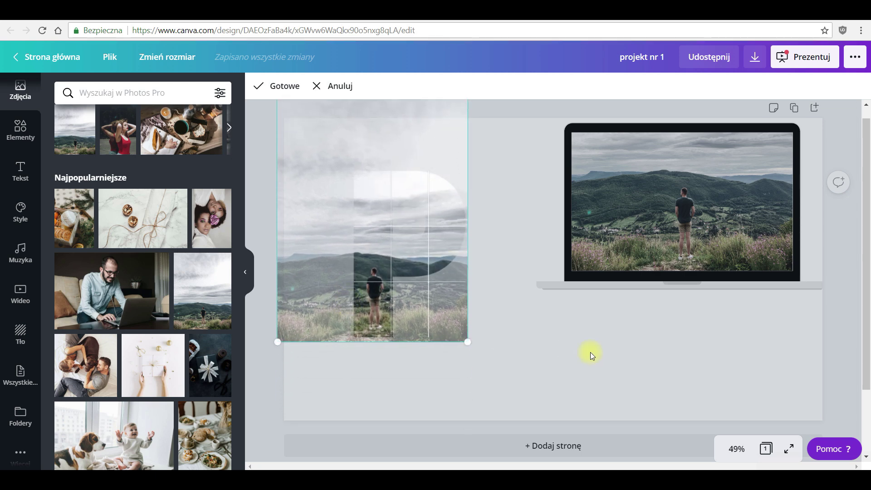
pyautogui.click(590, 352)
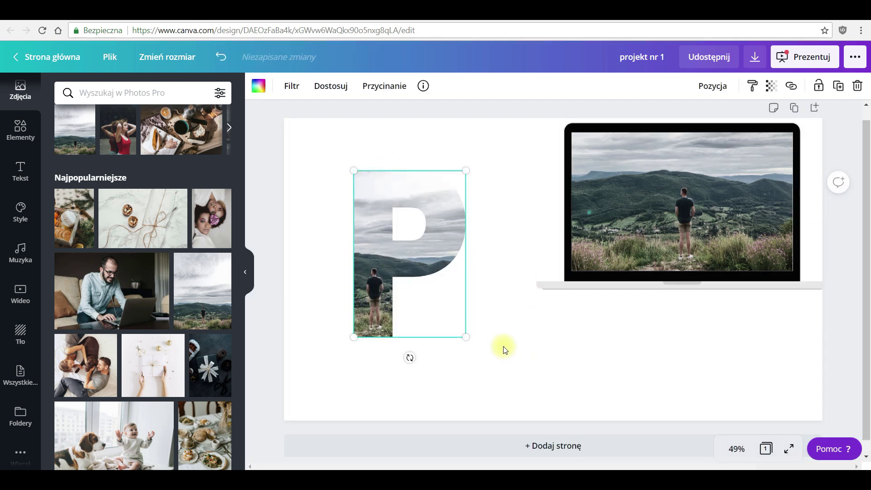
pyautogui.click(561, 351)
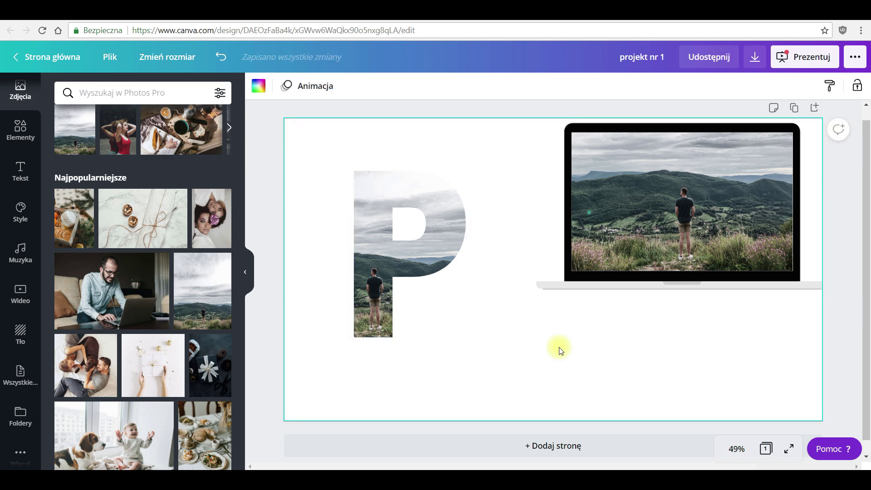
# Delete the letter P and the laptop frame together from the page.
pyautogui.moveTo(336, 374); pyautogui.dragTo(722, 199)
pyautogui.press('Delete')
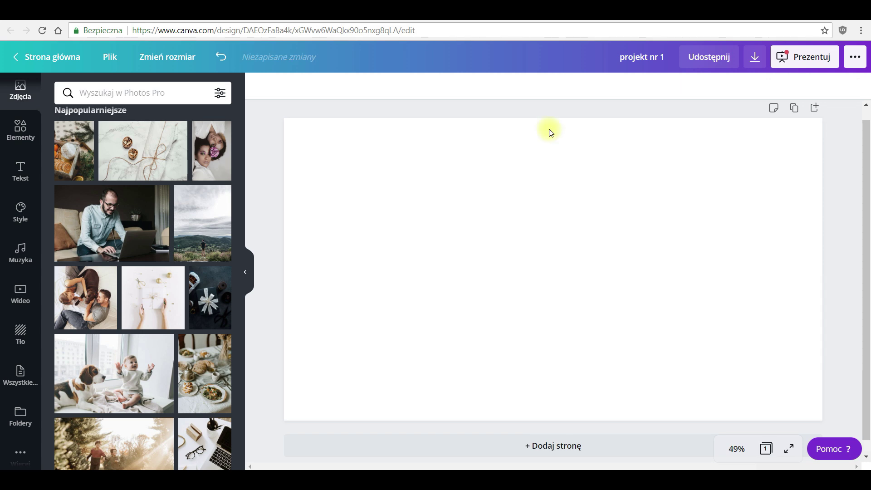
# Shorten the element search term to "Ramki" and run the search.
pyautogui.click(19, 141)
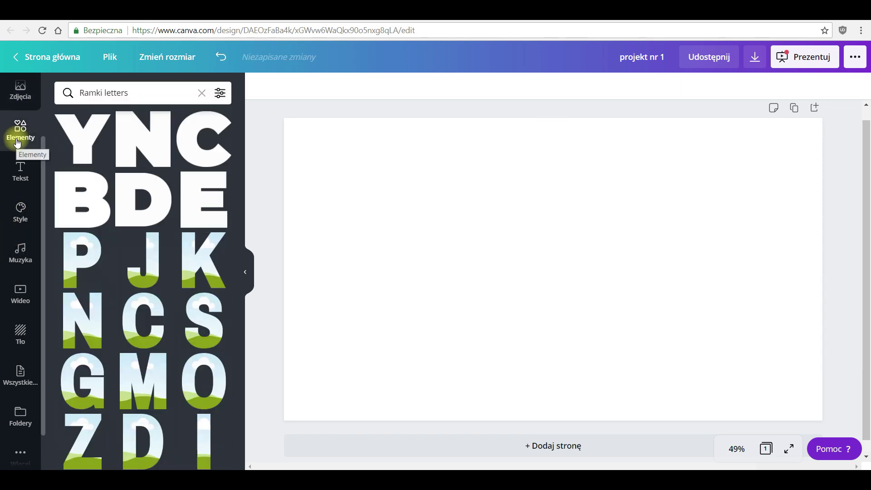
pyautogui.click(113, 93)
pyautogui.press('BackSpace')
pyautogui.press('BackSpace')
pyautogui.press('BackSpace')
pyautogui.press('BackSpace')
pyautogui.press('BackSpace')
pyautogui.press('BackSpace')
pyautogui.press('BackSpace')
pyautogui.press('BackSpace')
pyautogui.press('Return')
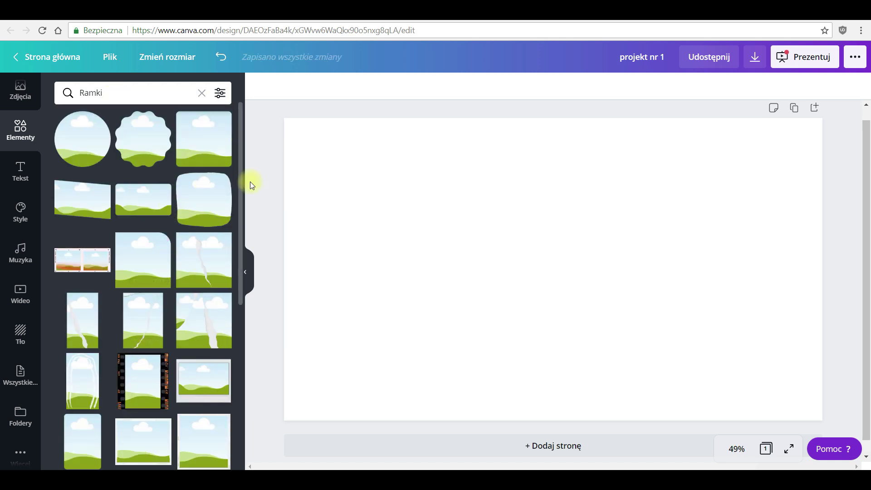
# Add the smartphone frame to the page, enlarge it and move it to the page's left side.
pyautogui.scroll(-5, 230, 208)
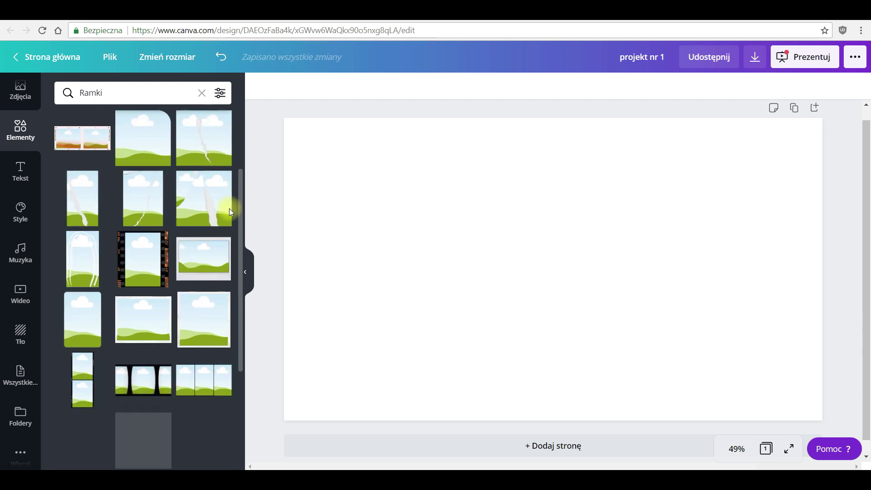
pyautogui.scroll(-1, 231, 254)
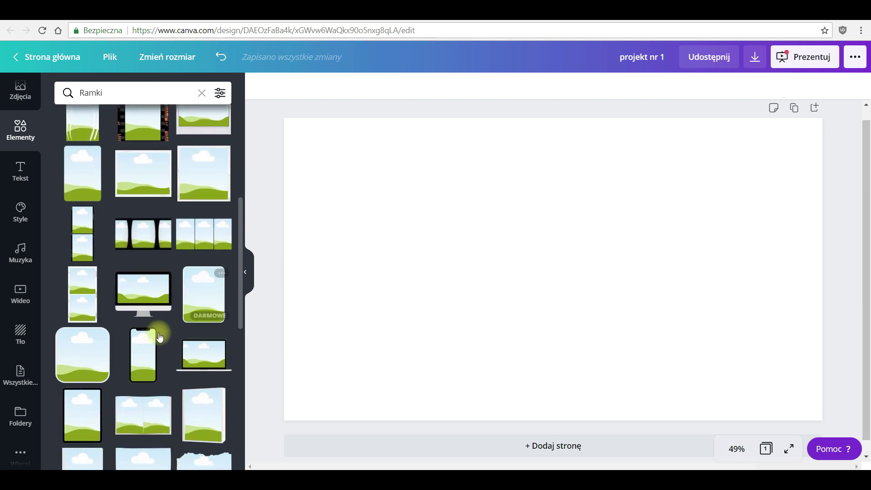
pyautogui.click(141, 355)
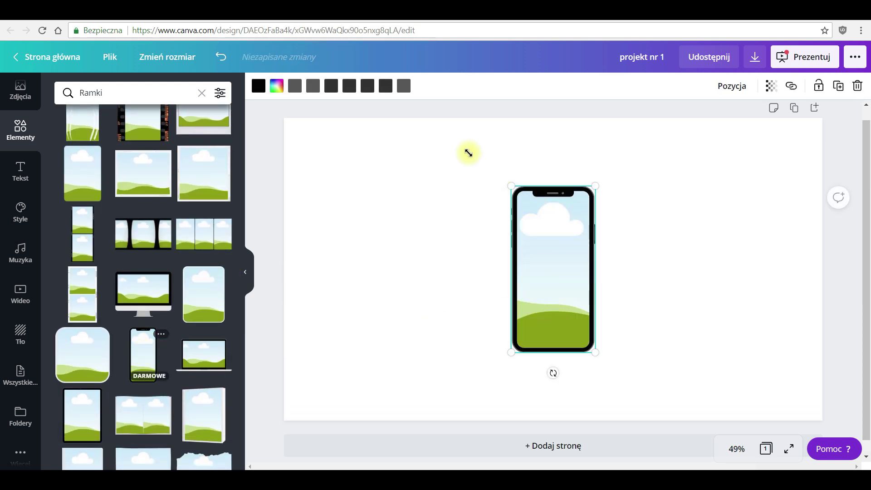
pyautogui.moveTo(472, 154); pyautogui.dragTo(470, 152)
pyautogui.moveTo(541, 262); pyautogui.dragTo(371, 274)
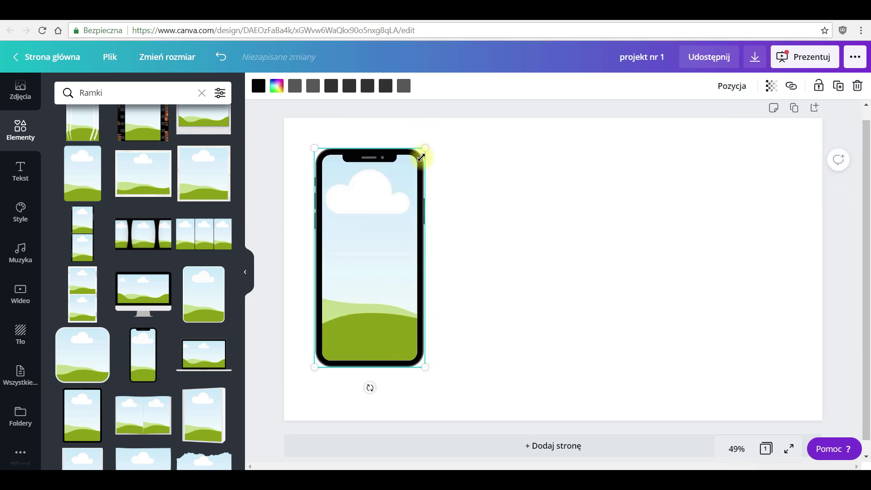
# Enlarge the smartphone frame to nearly the full page height and place a copy beside it, rotated by 90°.
pyautogui.moveTo(426, 147); pyautogui.dragTo(437, 124)
pyautogui.moveTo(438, 367); pyautogui.dragTo(457, 408)
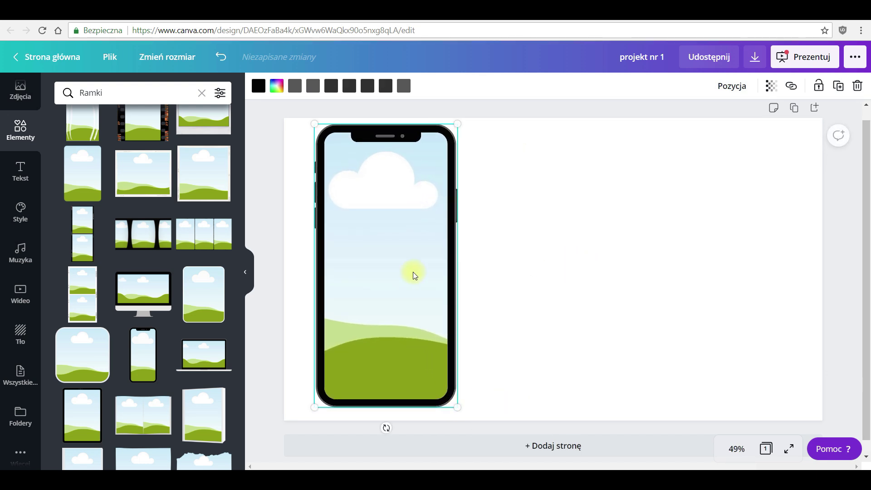
pyautogui.moveTo(414, 272); pyautogui.dragTo(632, 274)
pyautogui.moveTo(605, 431); pyautogui.dragTo(292, 273)
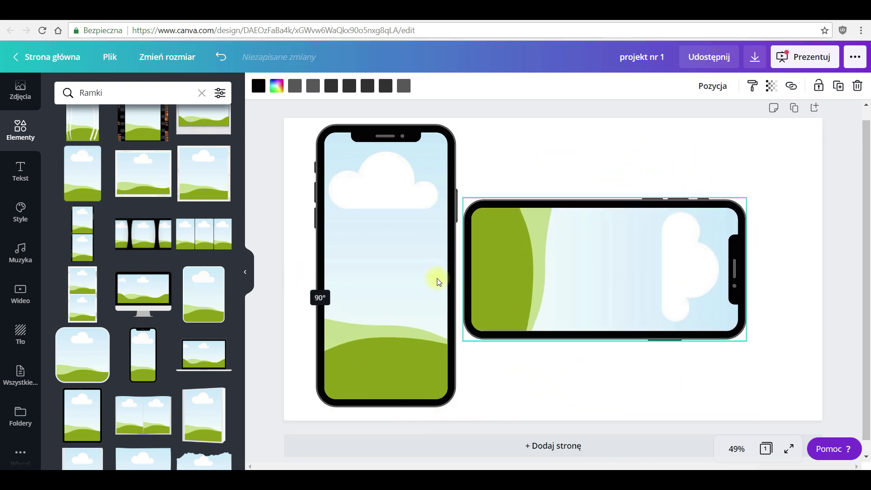
pyautogui.moveTo(534, 282); pyautogui.dragTo(567, 277)
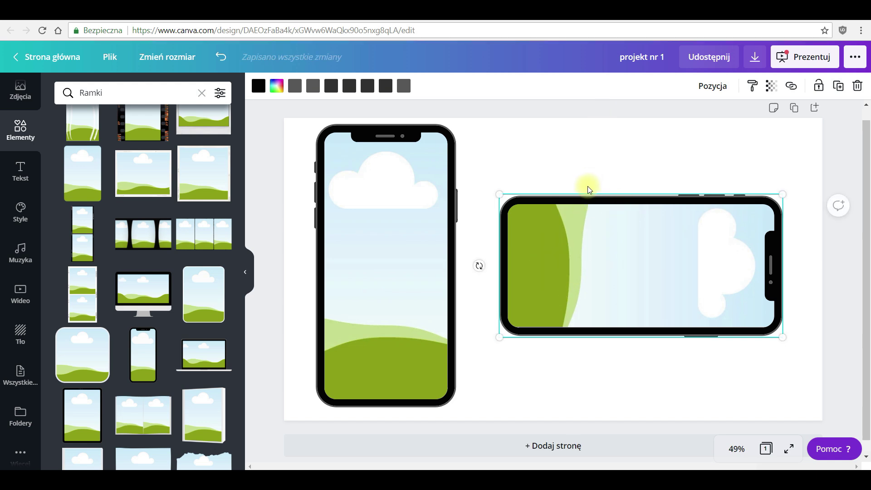
pyautogui.click(611, 378)
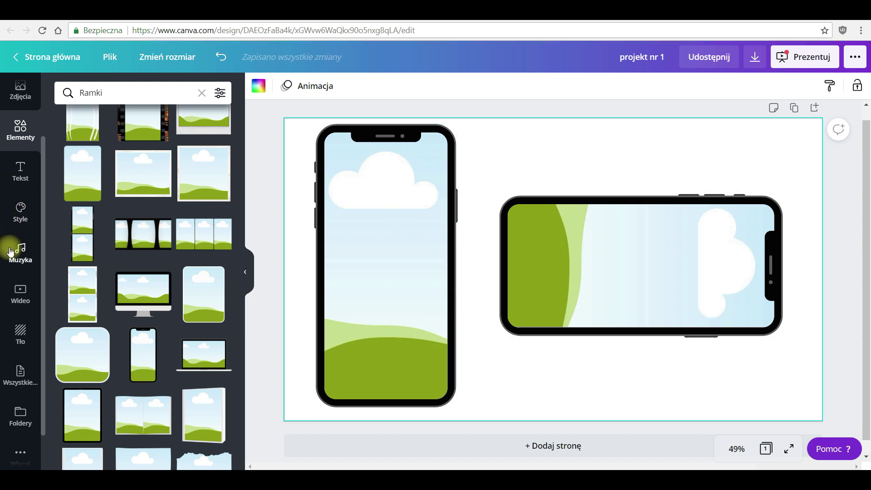
# Fill the upright phone frame with the free 15-second aerial video of the bridge.
pyautogui.click(28, 292)
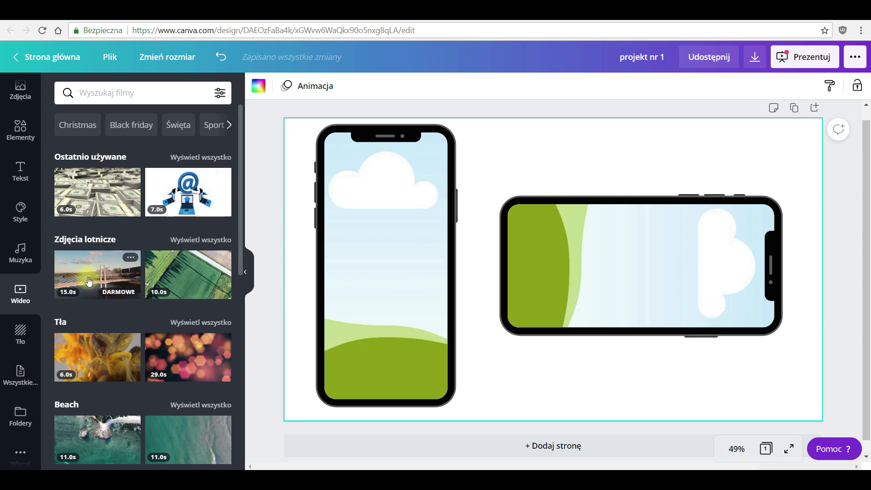
pyautogui.moveTo(87, 279); pyautogui.dragTo(337, 237)
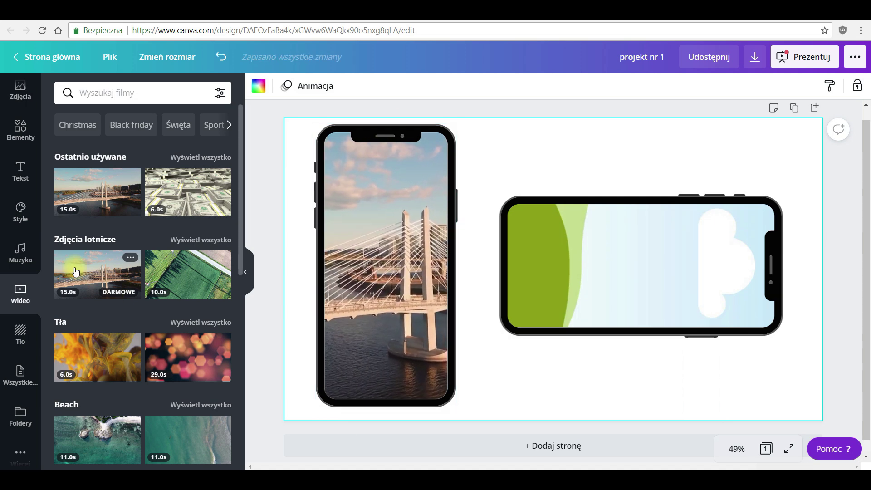
# Try filling the horizontal phone frame directly with the bridge video, and undo the fill.
pyautogui.moveTo(98, 274); pyautogui.dragTo(584, 249)
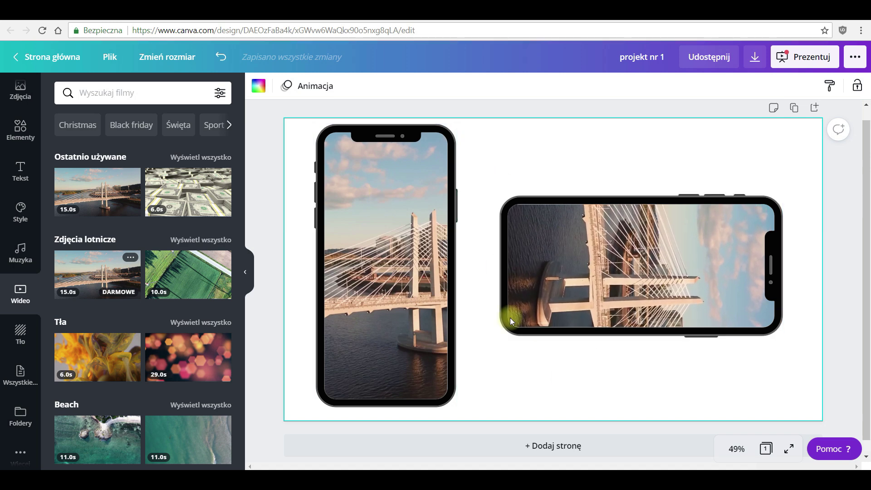
pyautogui.click(590, 240)
pyautogui.hotkey('ctrl', 'z')
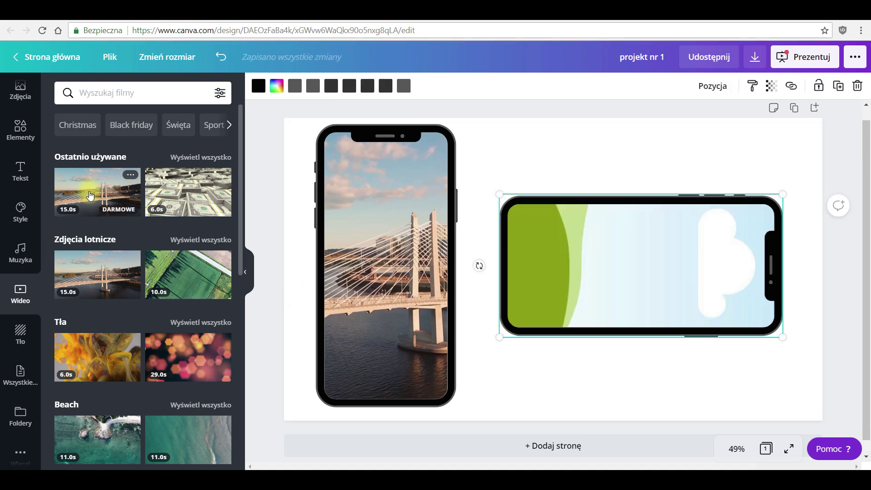
# Add the bridge video to the page, rotate it a quarter turn clockwise and drop it into the horizontal phone frame.
pyautogui.click(90, 194)
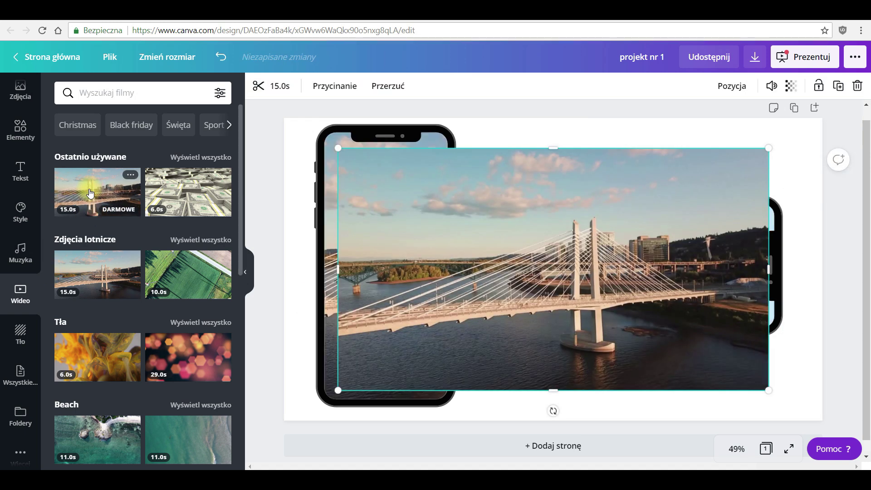
pyautogui.moveTo(553, 411); pyautogui.dragTo(298, 274)
pyautogui.moveTo(569, 338); pyautogui.dragTo(657, 298)
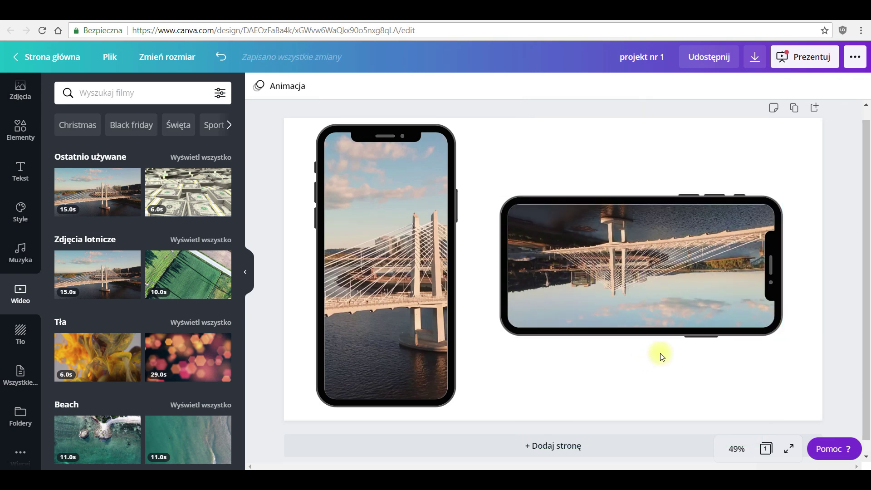
# Turn the horizontal phone frame by 180° so the bridge video stands upright, and play the video.
pyautogui.click(557, 313)
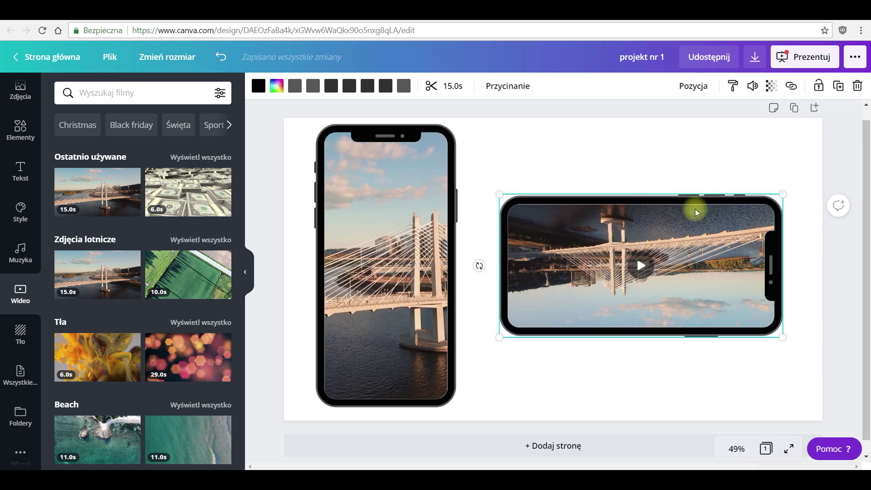
pyautogui.moveTo(527, 319); pyautogui.dragTo(793, 268)
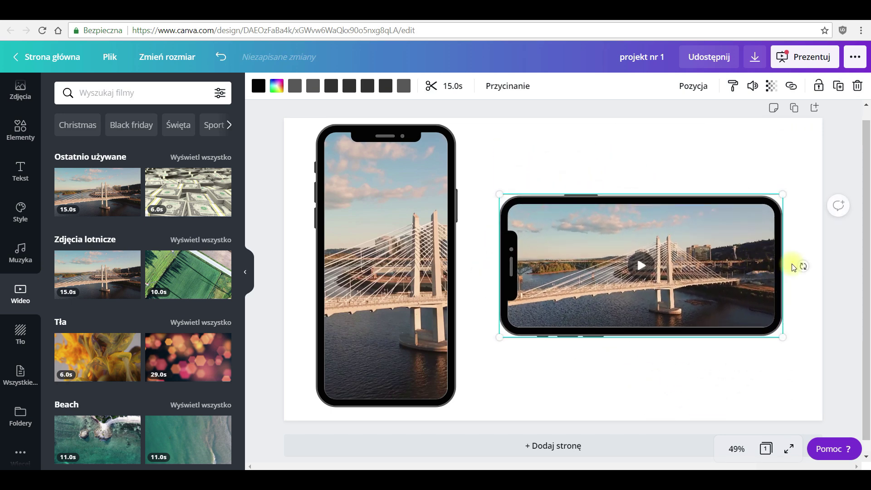
pyautogui.click(646, 271)
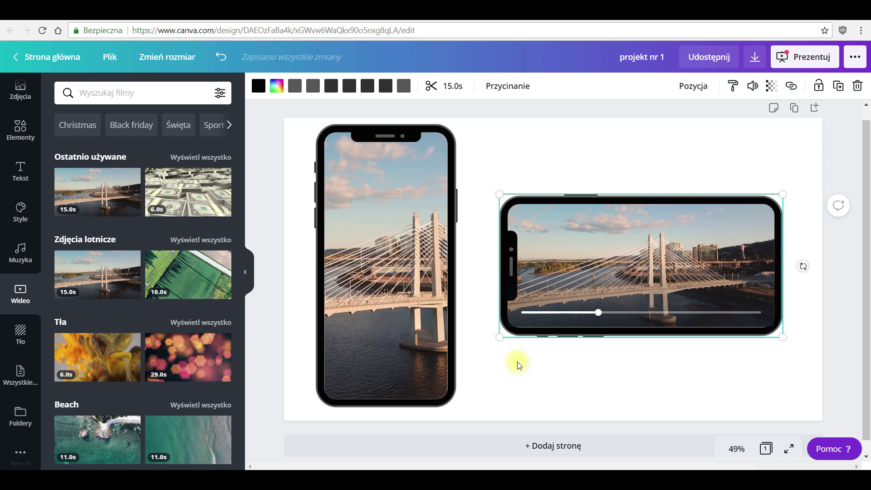
pyautogui.click(512, 406)
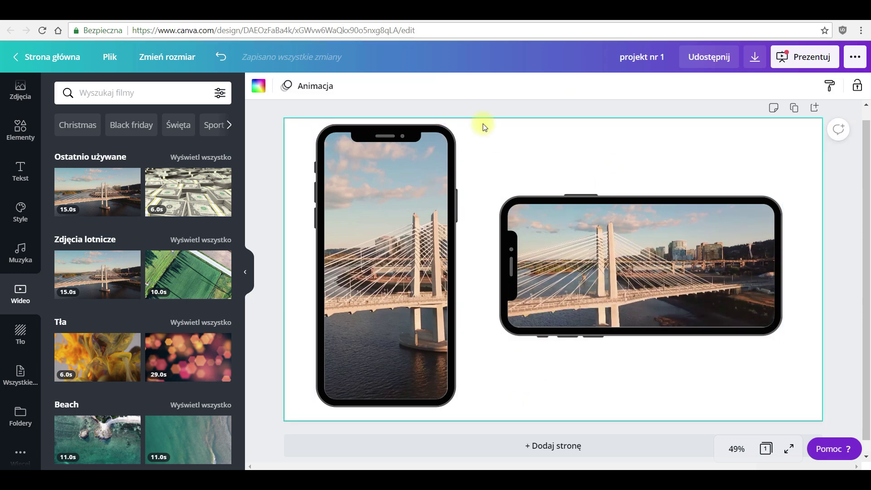
# Add the 10-second aerial video of green fields to the page and adjust its rotation.
pyautogui.click(182, 277)
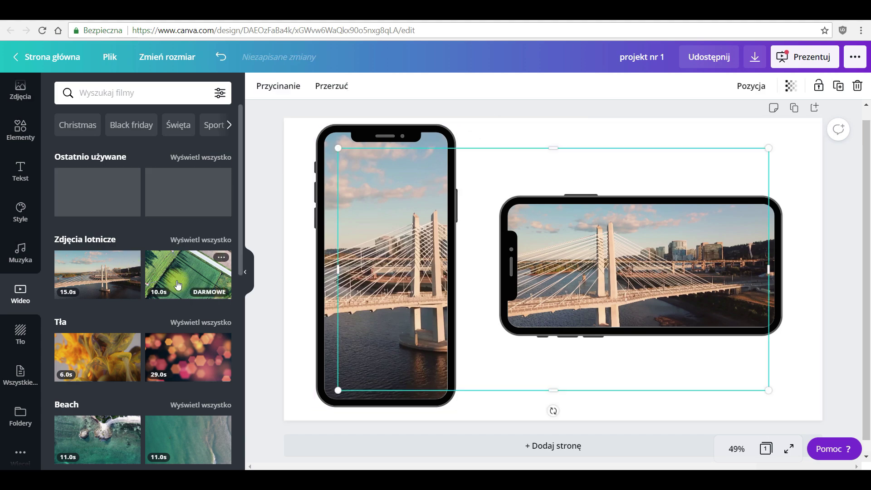
pyautogui.moveTo(554, 411); pyautogui.dragTo(538, 451)
pyautogui.moveTo(538, 451); pyautogui.dragTo(552, 451)
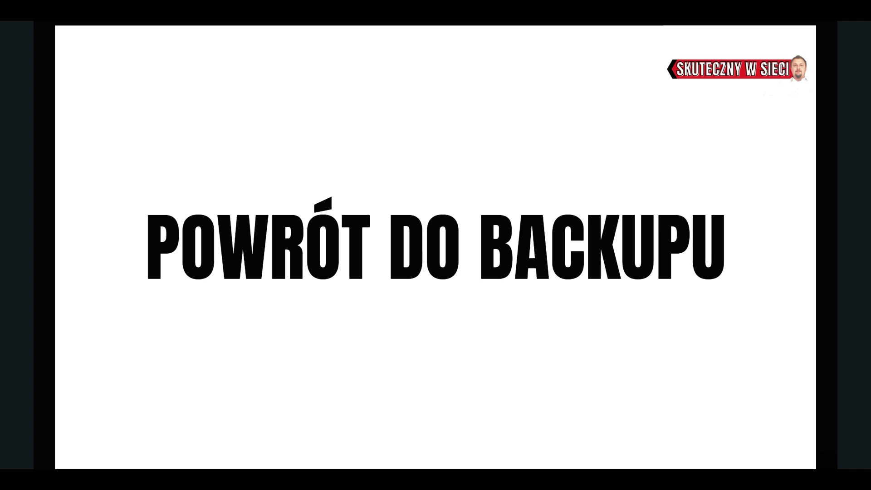